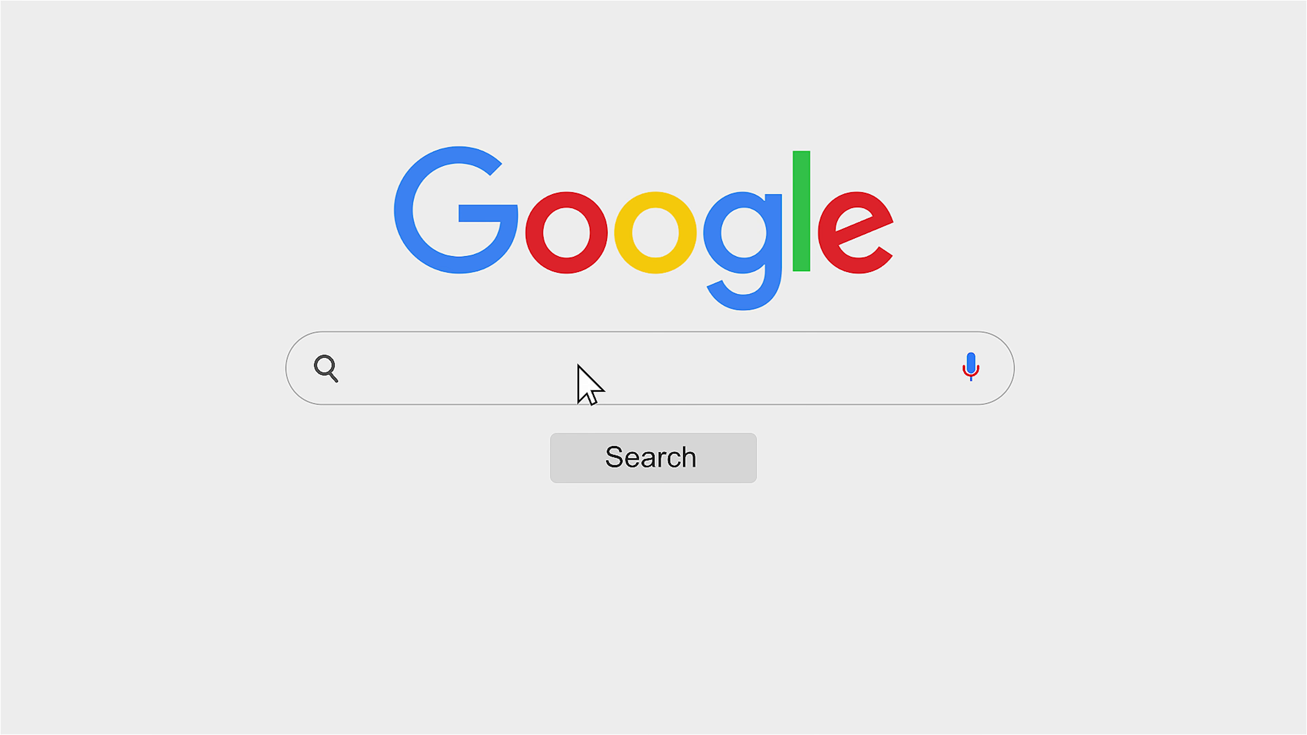
pyautogui.click(577, 365)
pyautogui.write('www.selfcad.com')
pyautogui.click(654, 458)
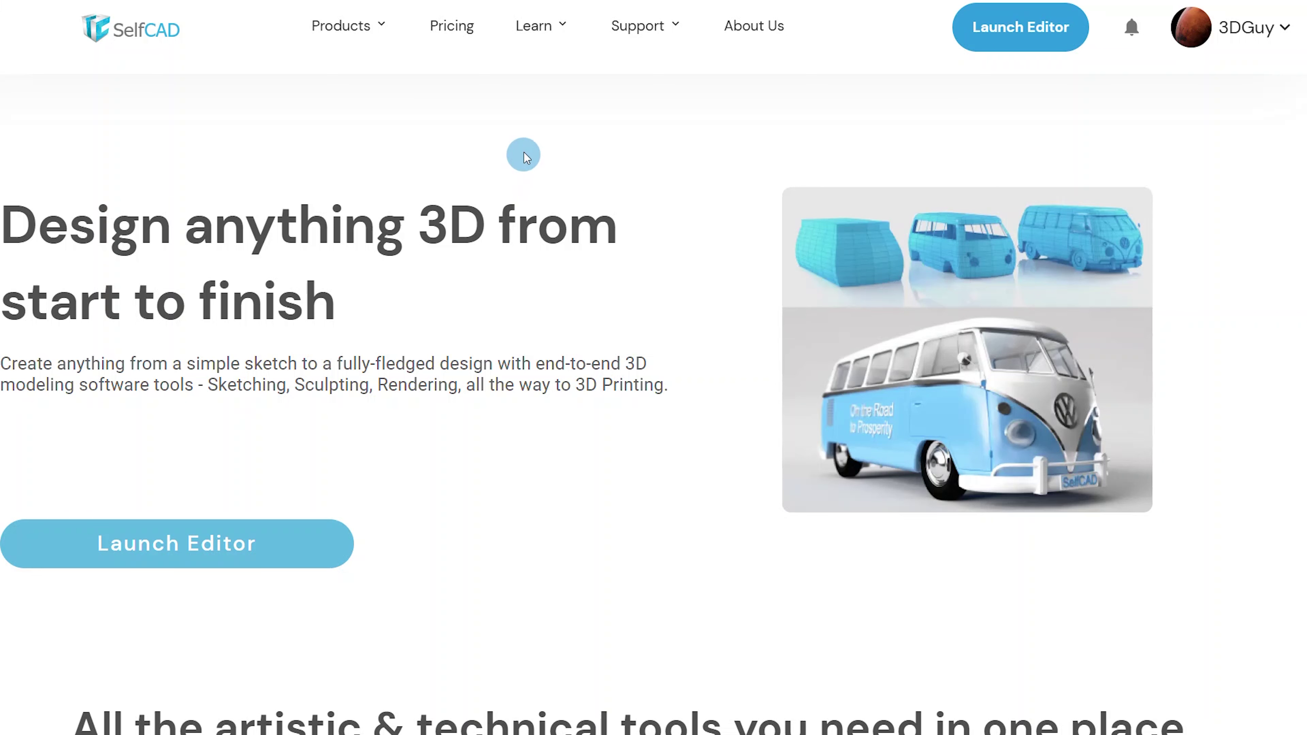
pyautogui.click(535, 23)
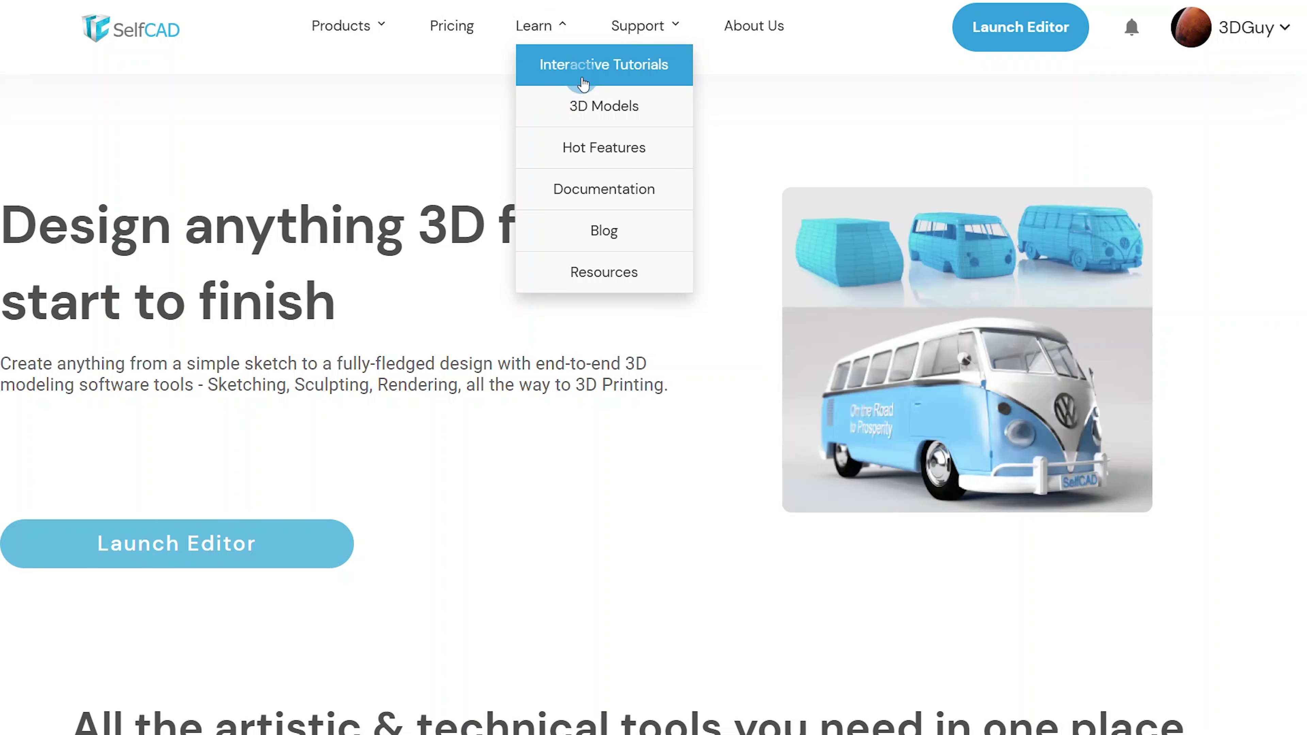
pyautogui.click(582, 80)
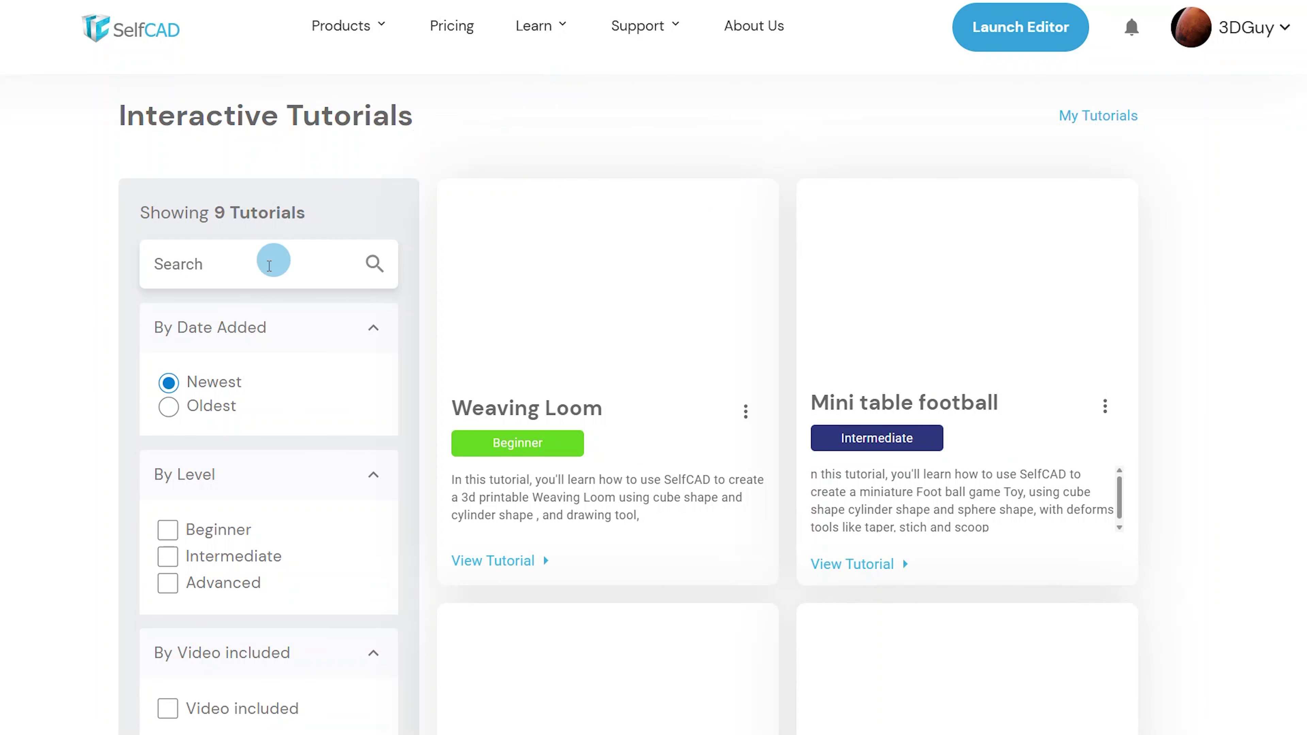
# Search the interactive tutorials for "lap" and launch the Laptop stand tutorial
pyautogui.click(220, 282)
pyautogui.write('lap')
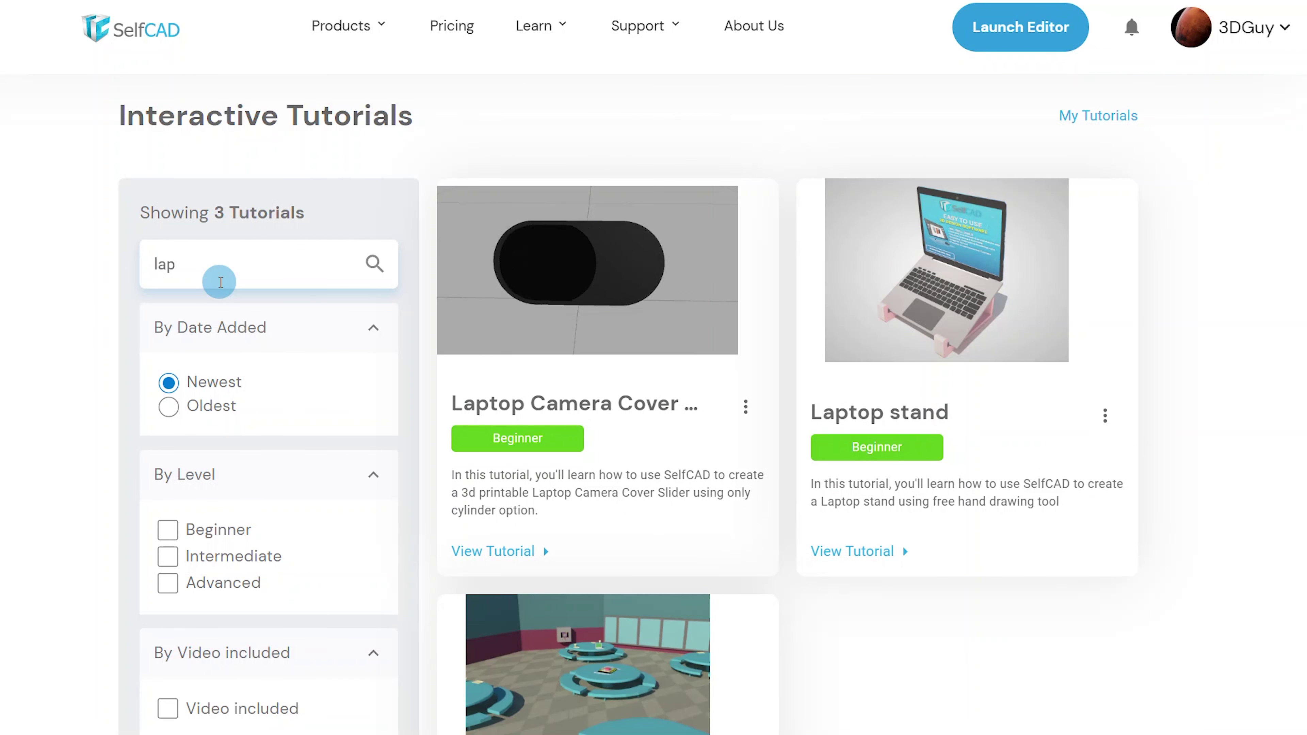
pyautogui.click(953, 288)
pyautogui.click(166, 388)
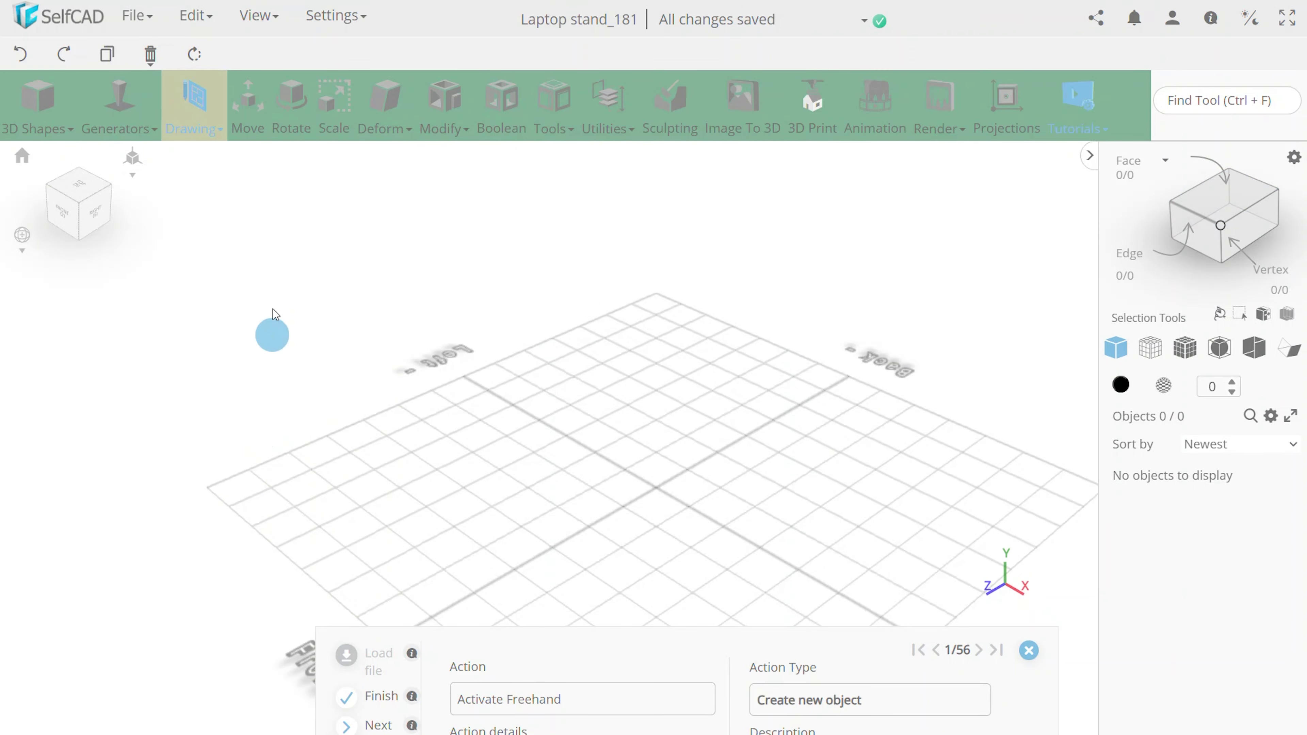
# Start a freehand spline on the Bottom / Top plane and draw the small curved hook through the tutorial's marked points
pyautogui.click(191, 106)
pyautogui.click(216, 155)
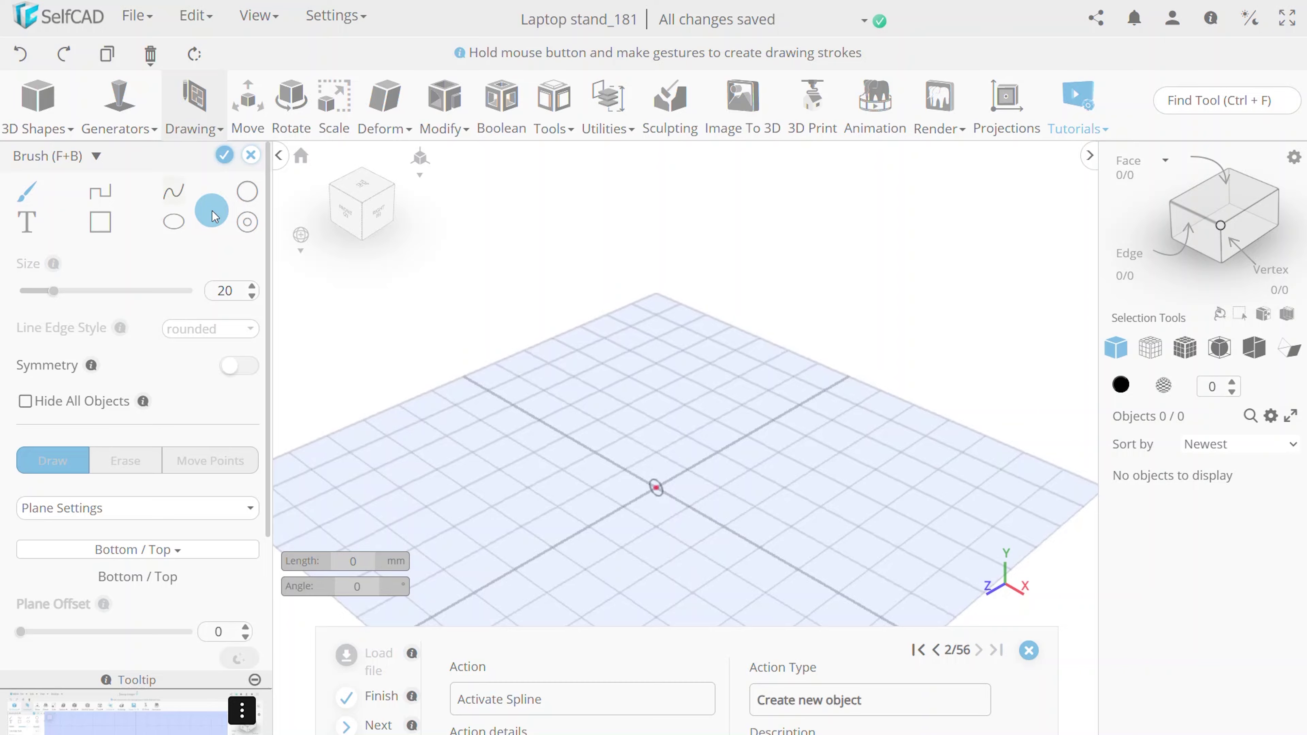
pyautogui.click(176, 197)
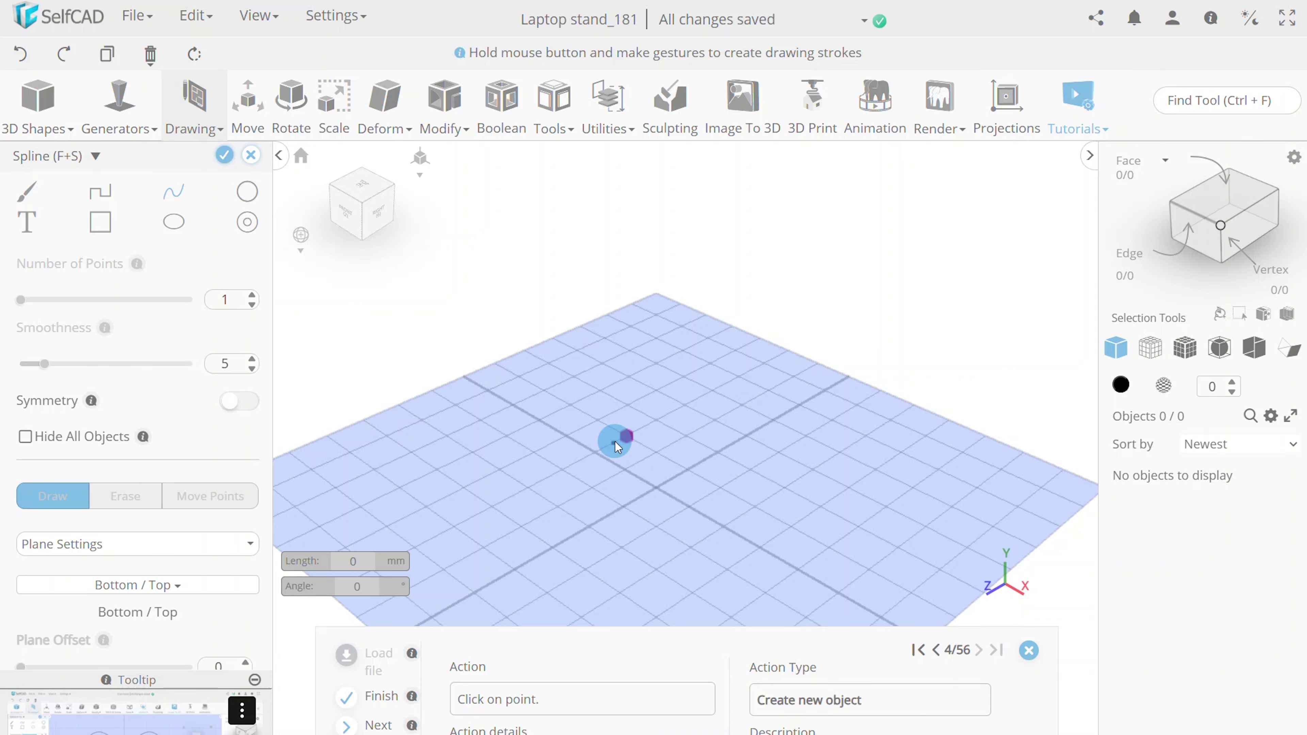
pyautogui.click(615, 441)
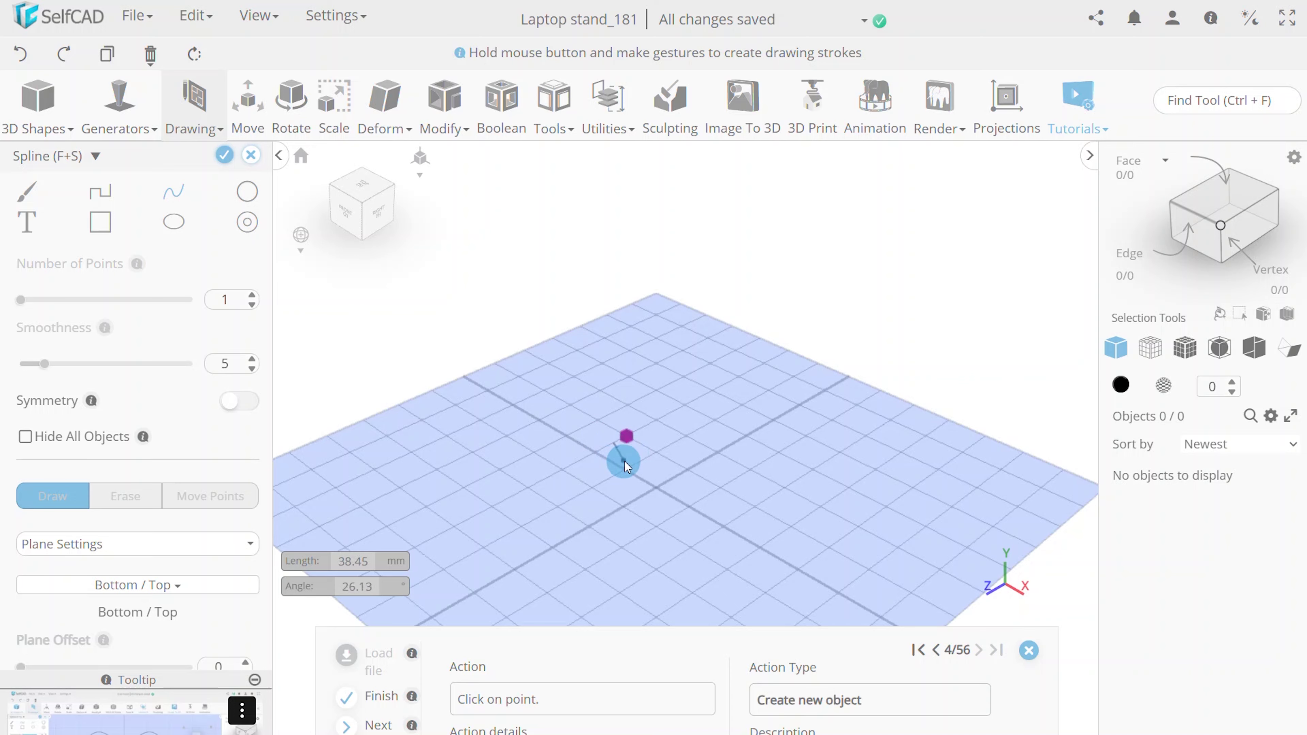
pyautogui.click(638, 448)
pyautogui.click(639, 455)
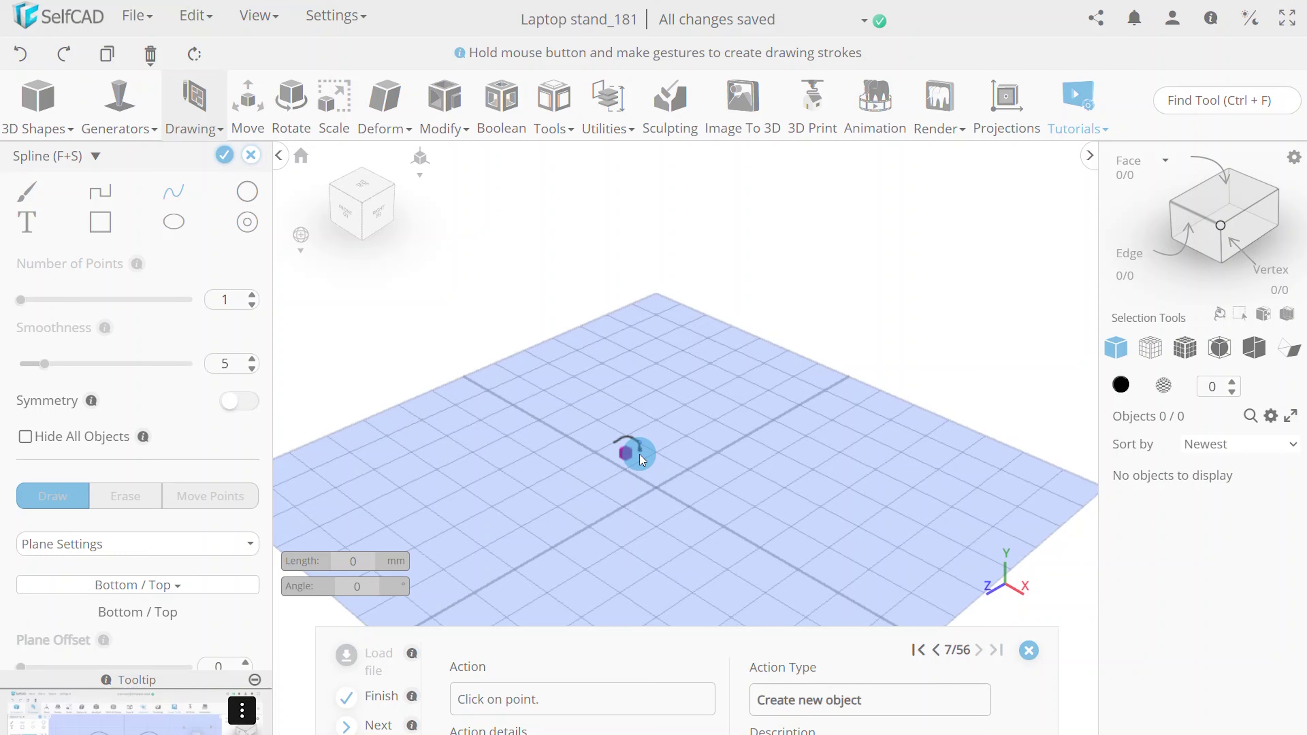
pyautogui.click(623, 455)
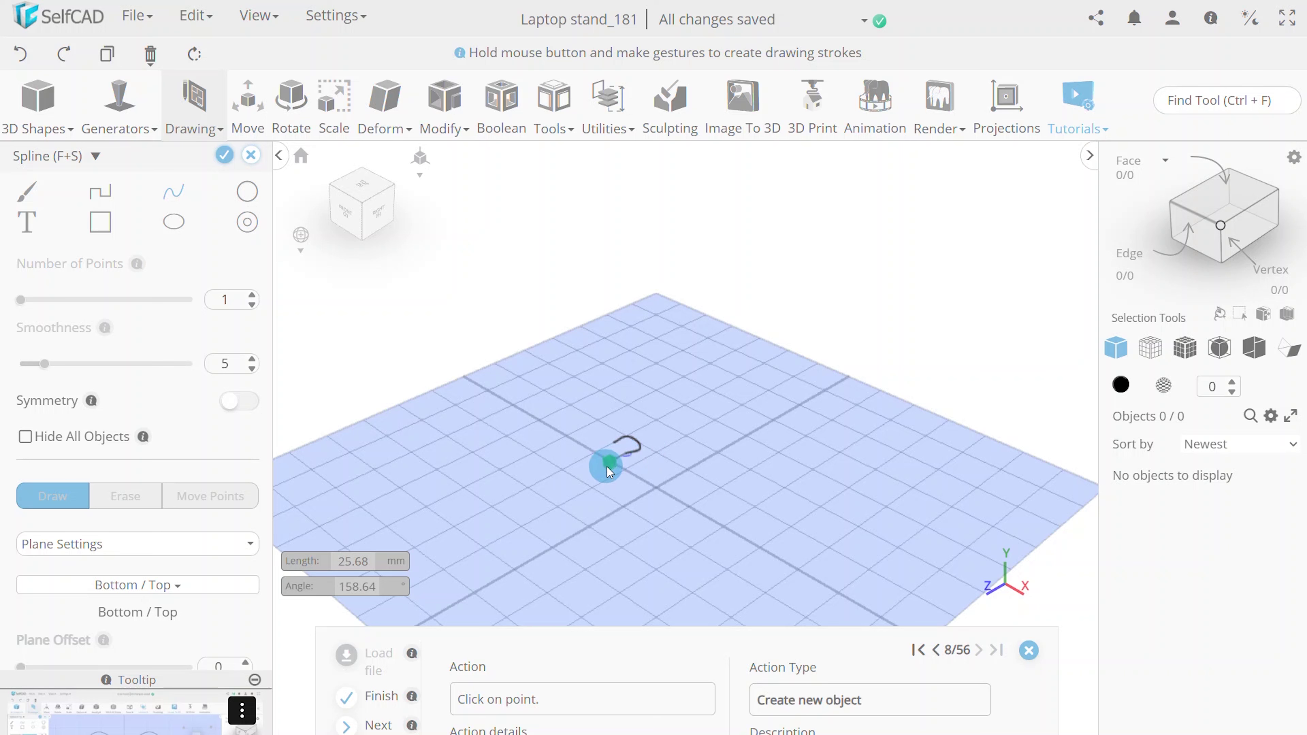
# Continue the spline from the hook along the long slope, around the rounded far end to the base corner, and end it
pyautogui.click(654, 488)
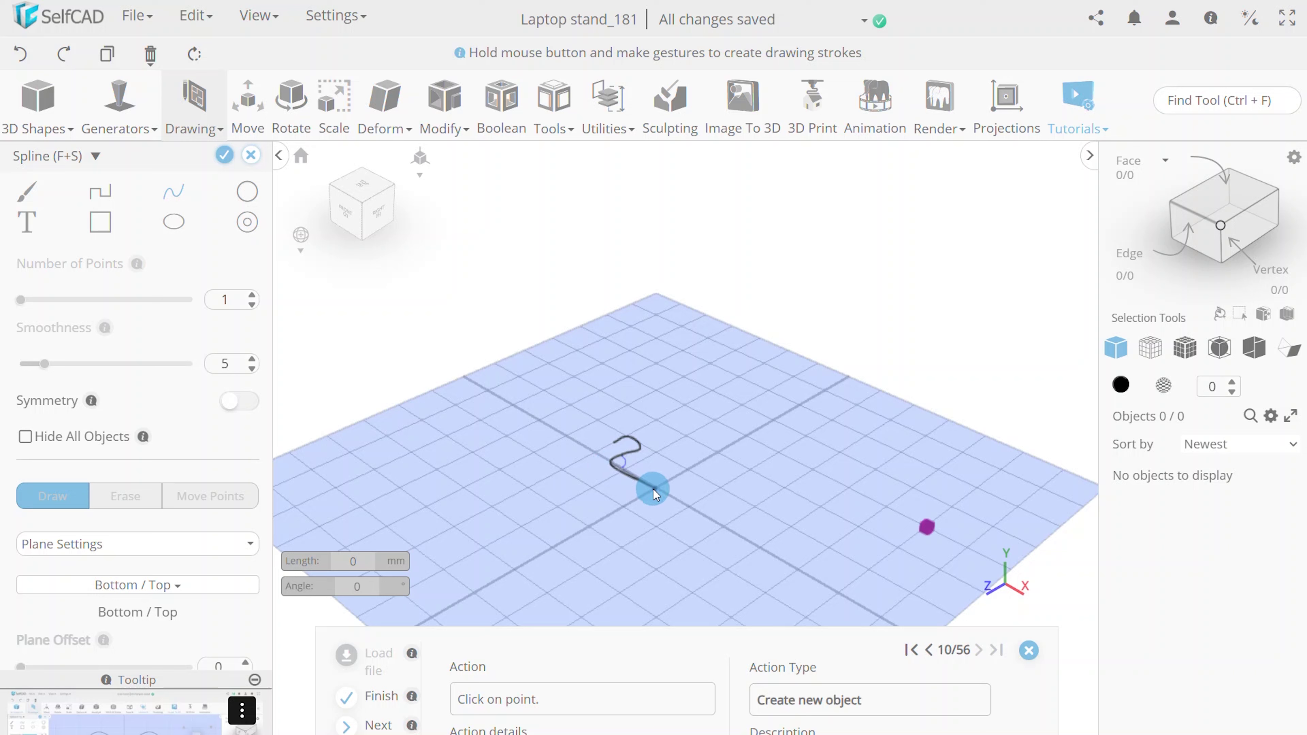
pyautogui.click(925, 528)
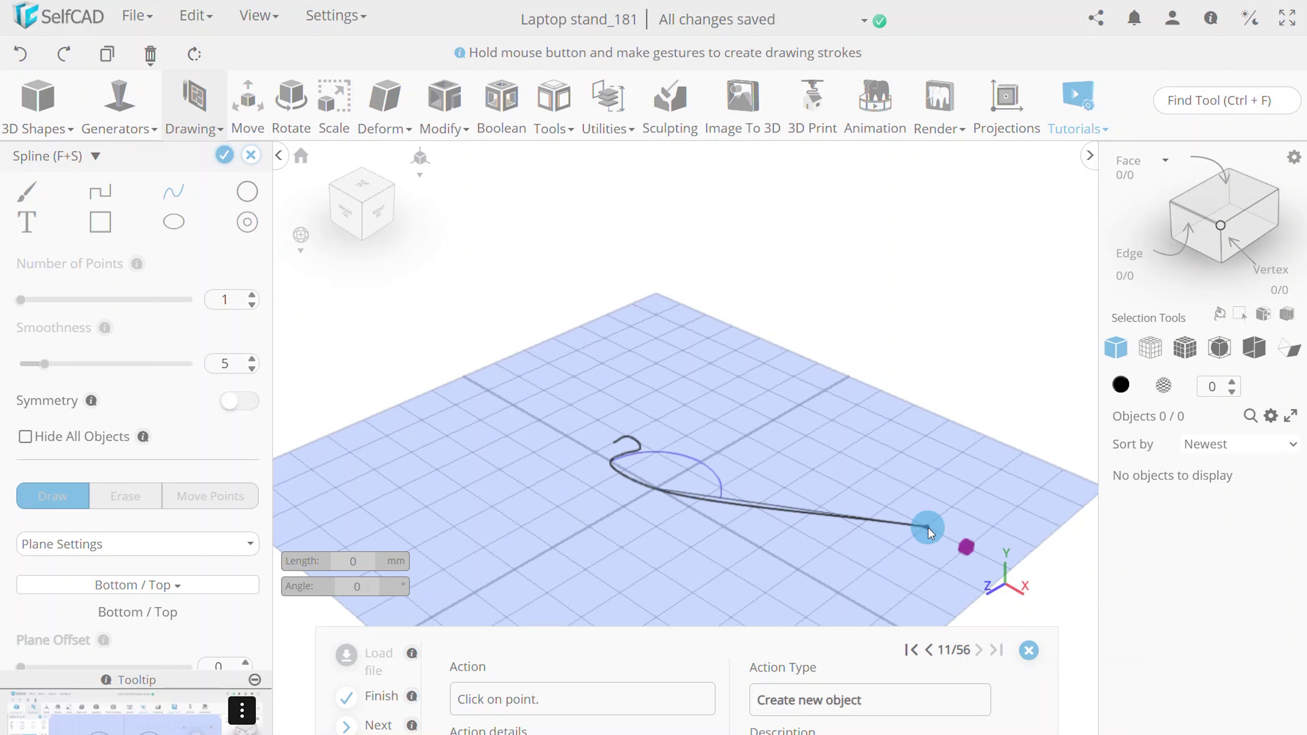
pyautogui.click(965, 547)
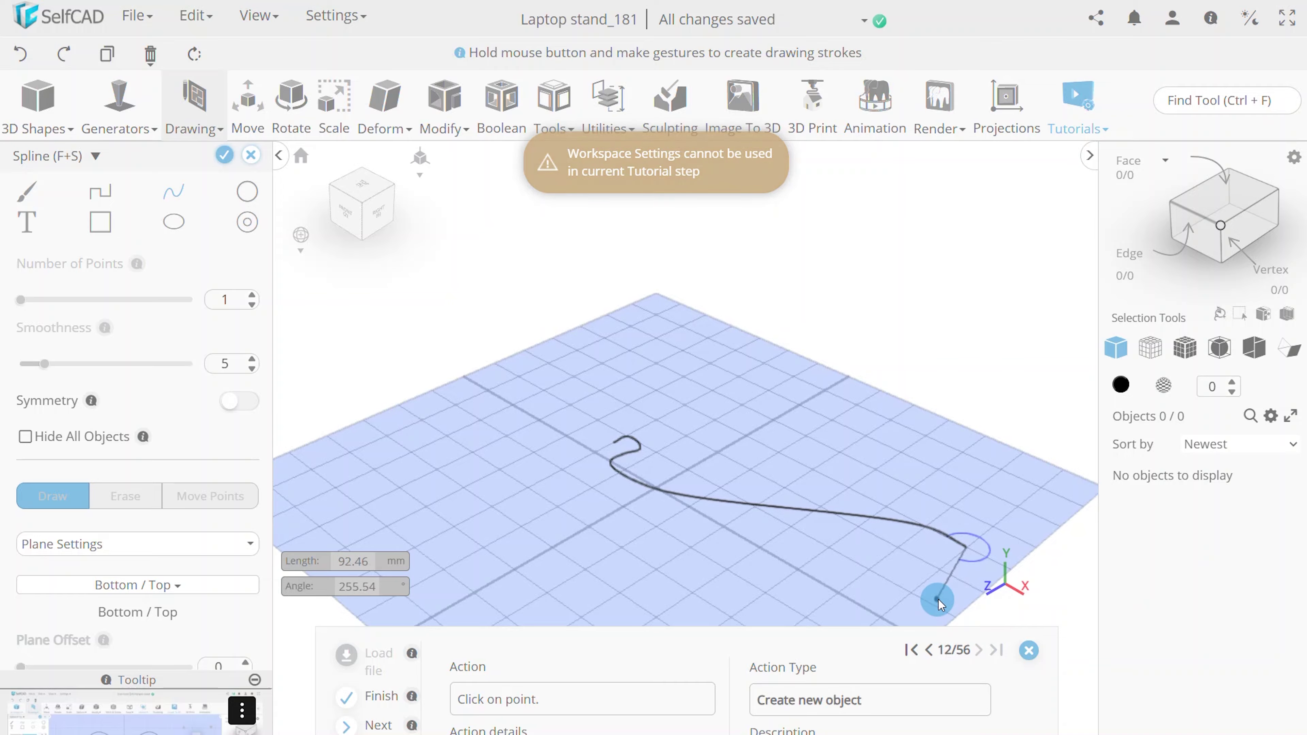
pyautogui.click(931, 623)
pyautogui.scroll(-5, 983, 467)
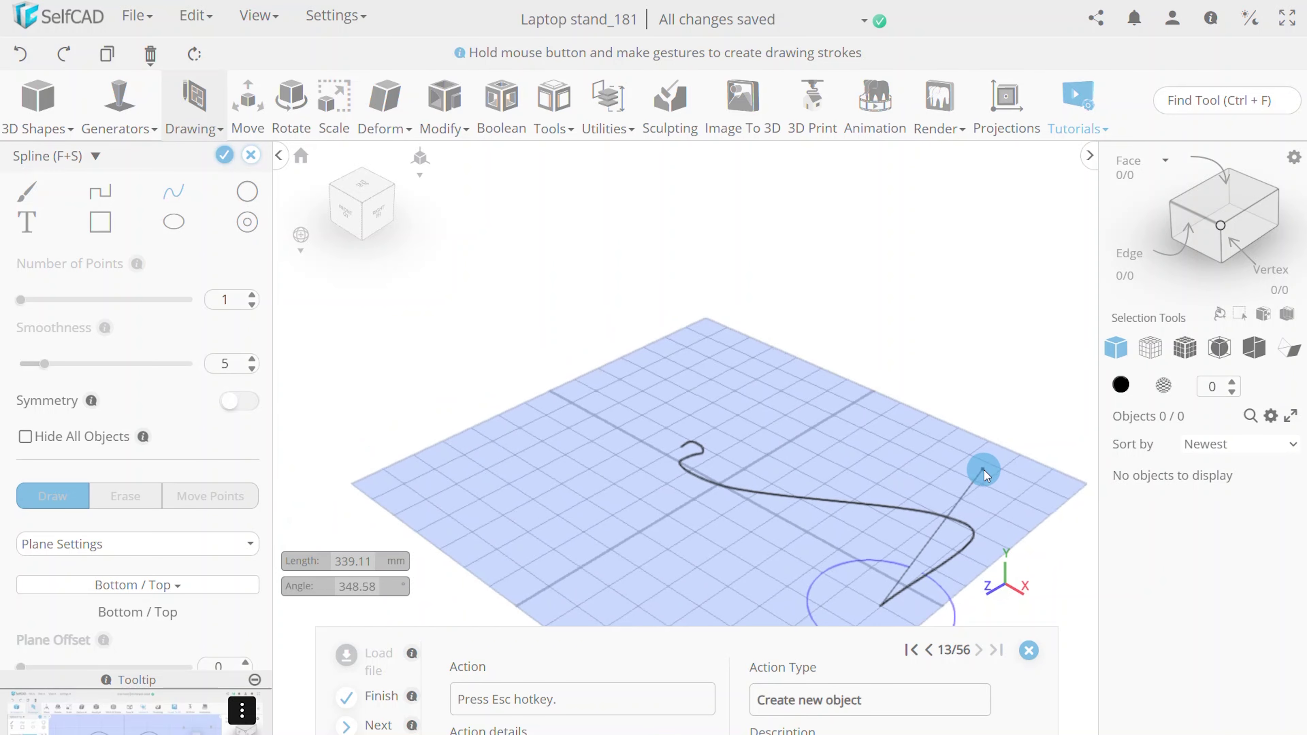
pyautogui.press('Escape')
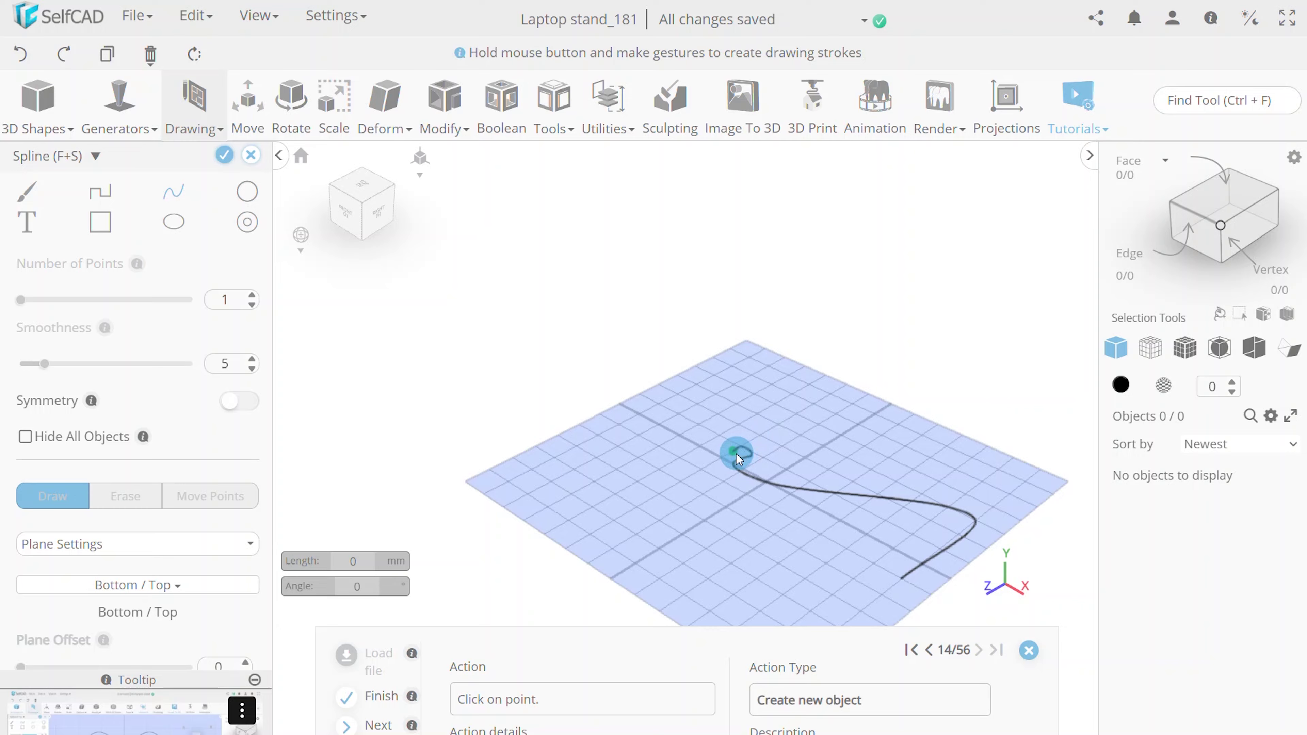
# Close the stand's outline with a short back edge, a rounded corner and a straight base edge to the far corner
pyautogui.click(709, 466)
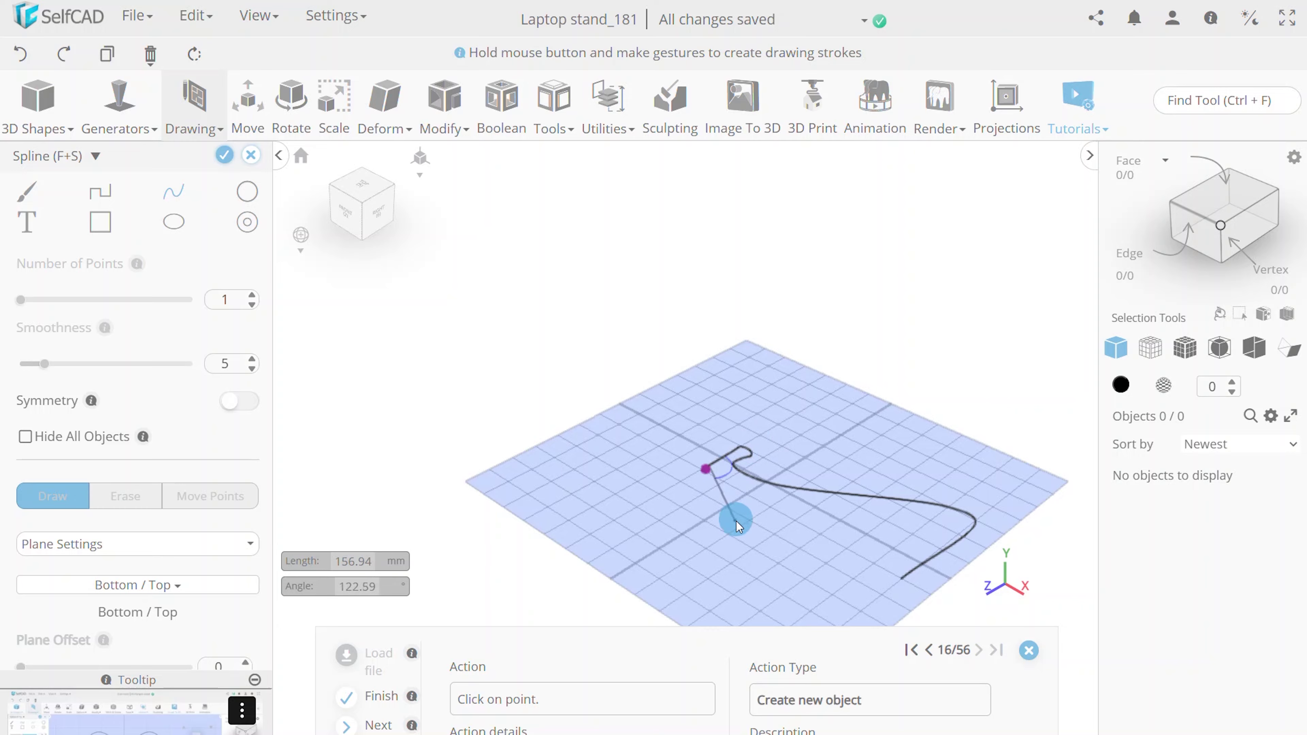
pyautogui.click(704, 470)
pyautogui.click(708, 475)
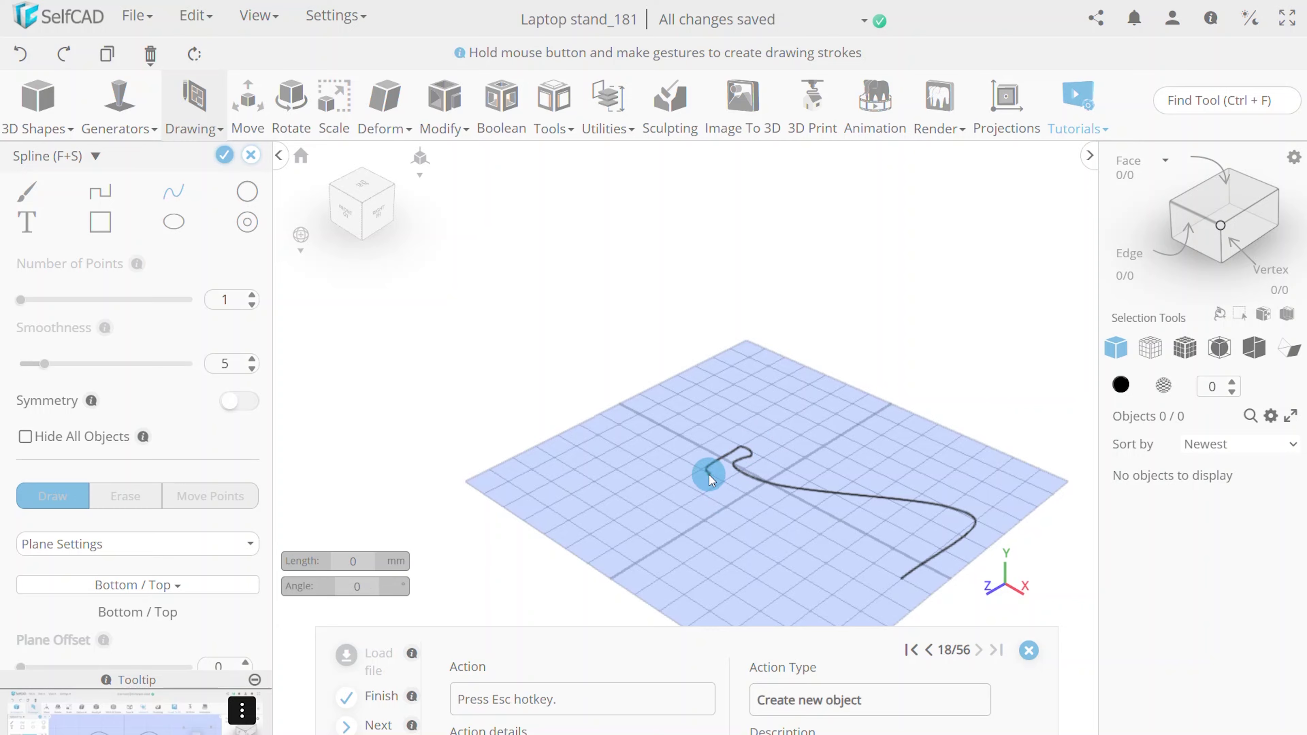
pyautogui.press('Escape')
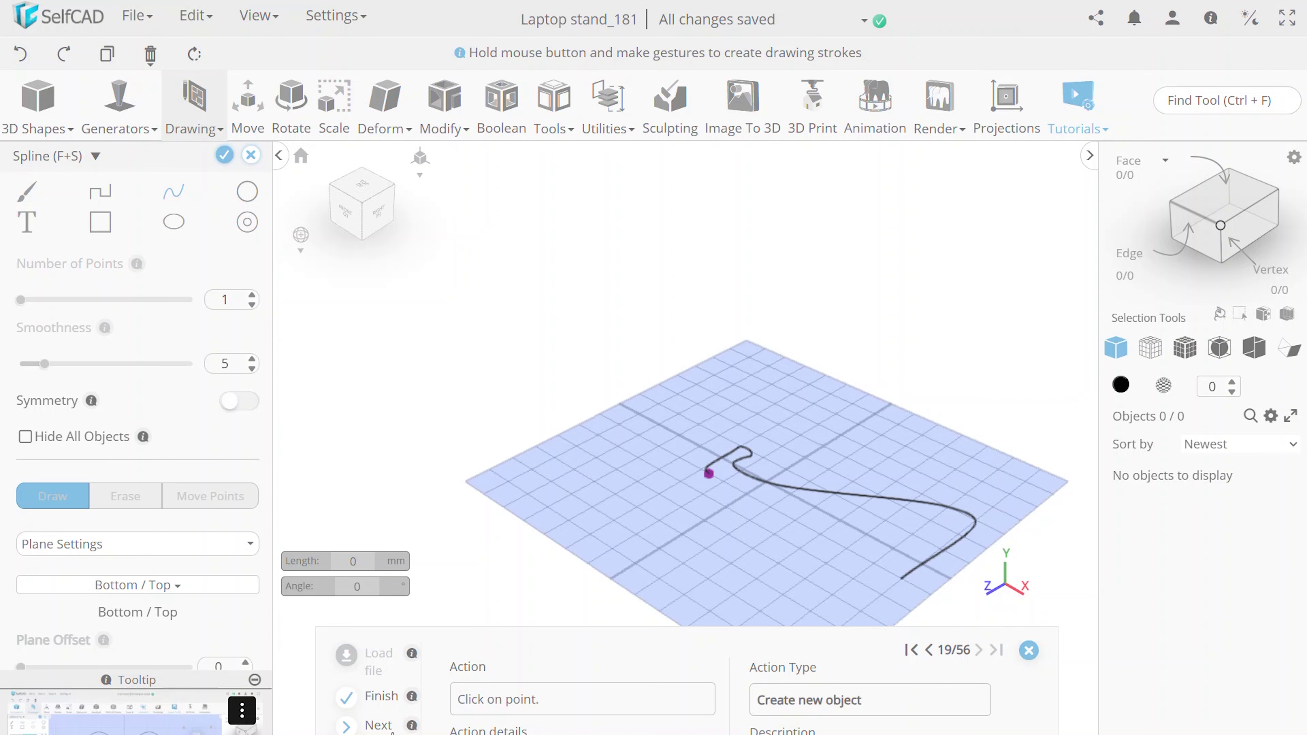
pyautogui.click(709, 474)
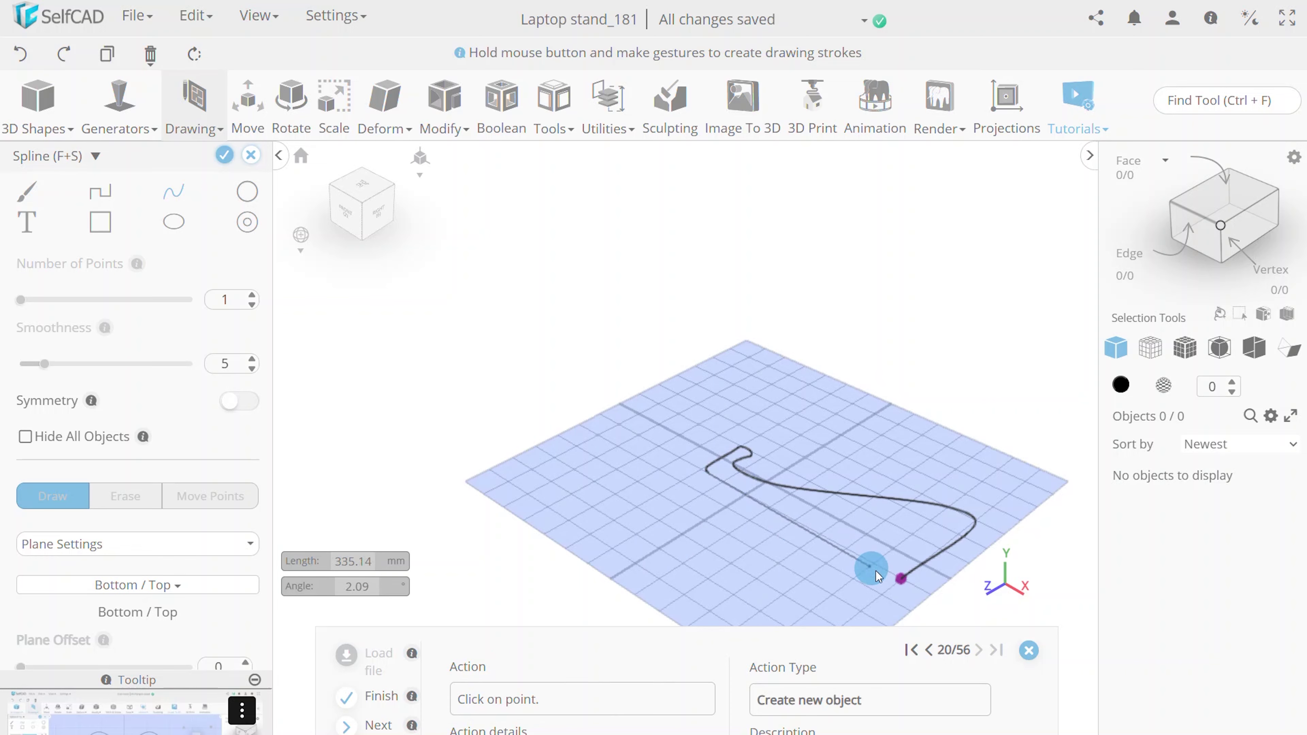
pyautogui.click(900, 579)
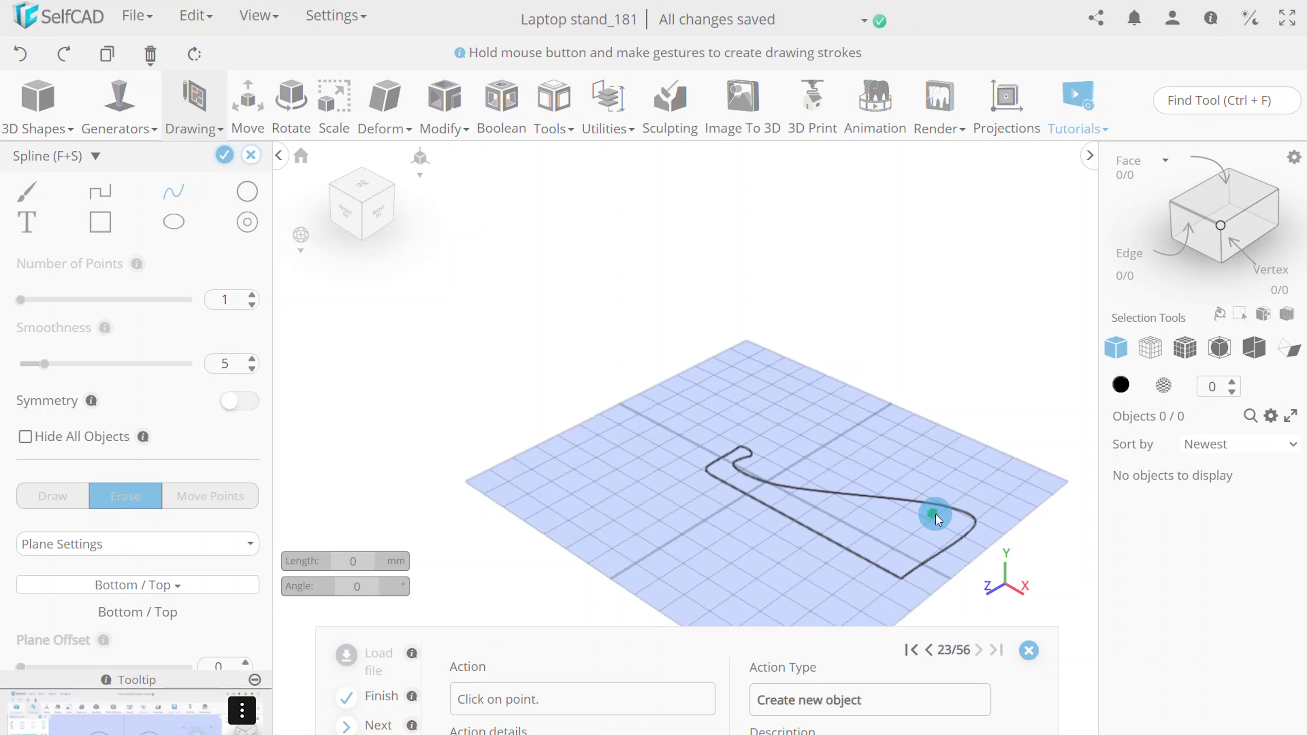
# In Erase mode, draw the inner cutout's rounded far end and straight base edge, inset from the outline
pyautogui.click(935, 514)
pyautogui.click(957, 520)
pyautogui.click(903, 567)
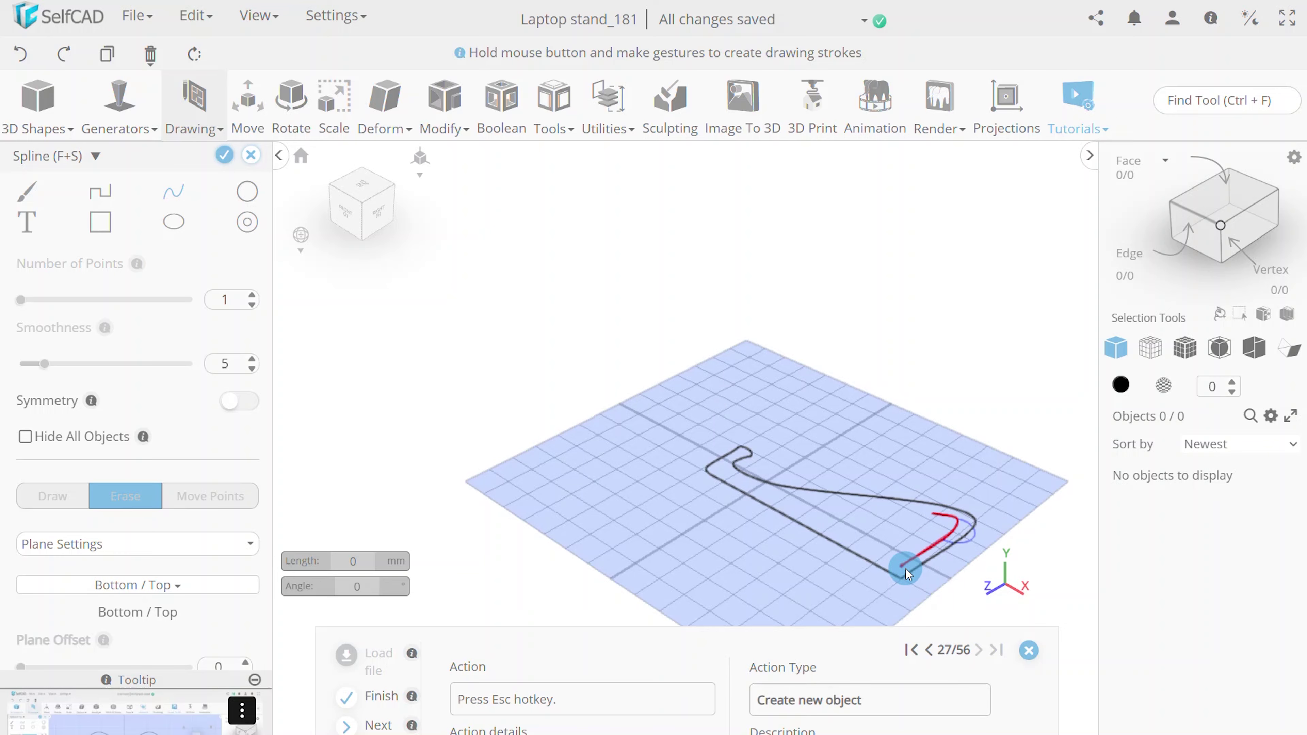
pyautogui.press('Escape')
pyautogui.click(899, 564)
pyautogui.click(747, 488)
pyautogui.press('Escape')
# Close the inner cutout with a spline following the slope back to its starting point, and finalize the freehand drawing
pyautogui.click(747, 485)
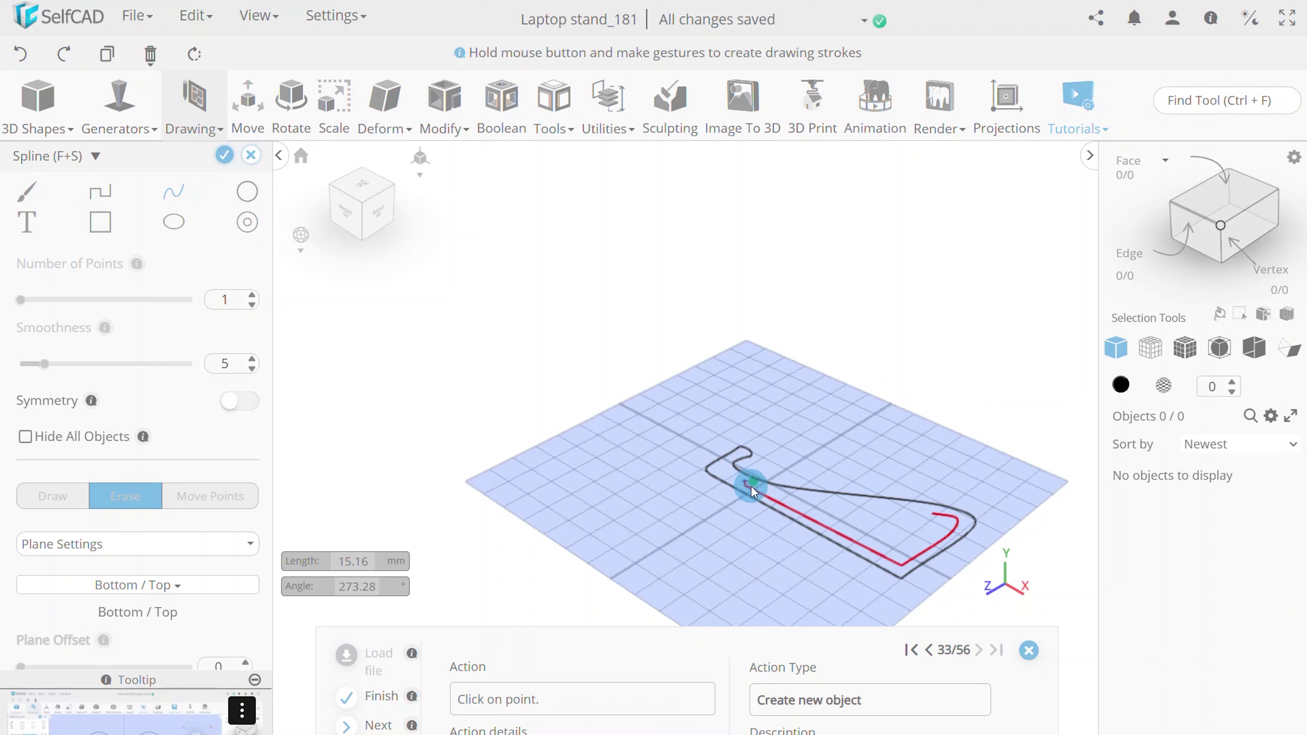
pyautogui.click(793, 494)
pyautogui.click(871, 503)
pyautogui.click(936, 513)
pyautogui.press('Escape')
pyautogui.moveTo(1055, 595)
pyautogui.mouseDown(button='right')
pyautogui.moveTo(1023, 574)
pyautogui.moveTo(857, 570)
pyautogui.moveTo(942, 548)
pyautogui.moveTo(1030, 615)
pyautogui.mouseUp(button='right')
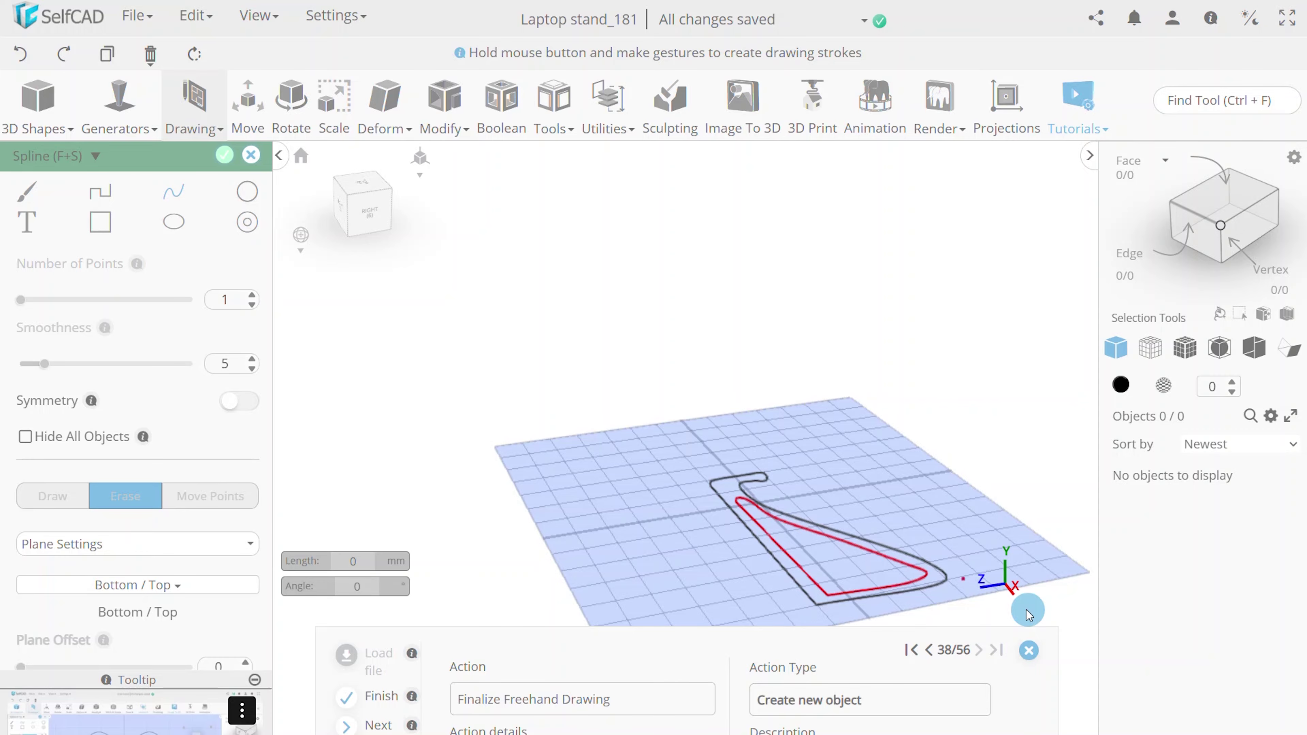
pyautogui.click(224, 156)
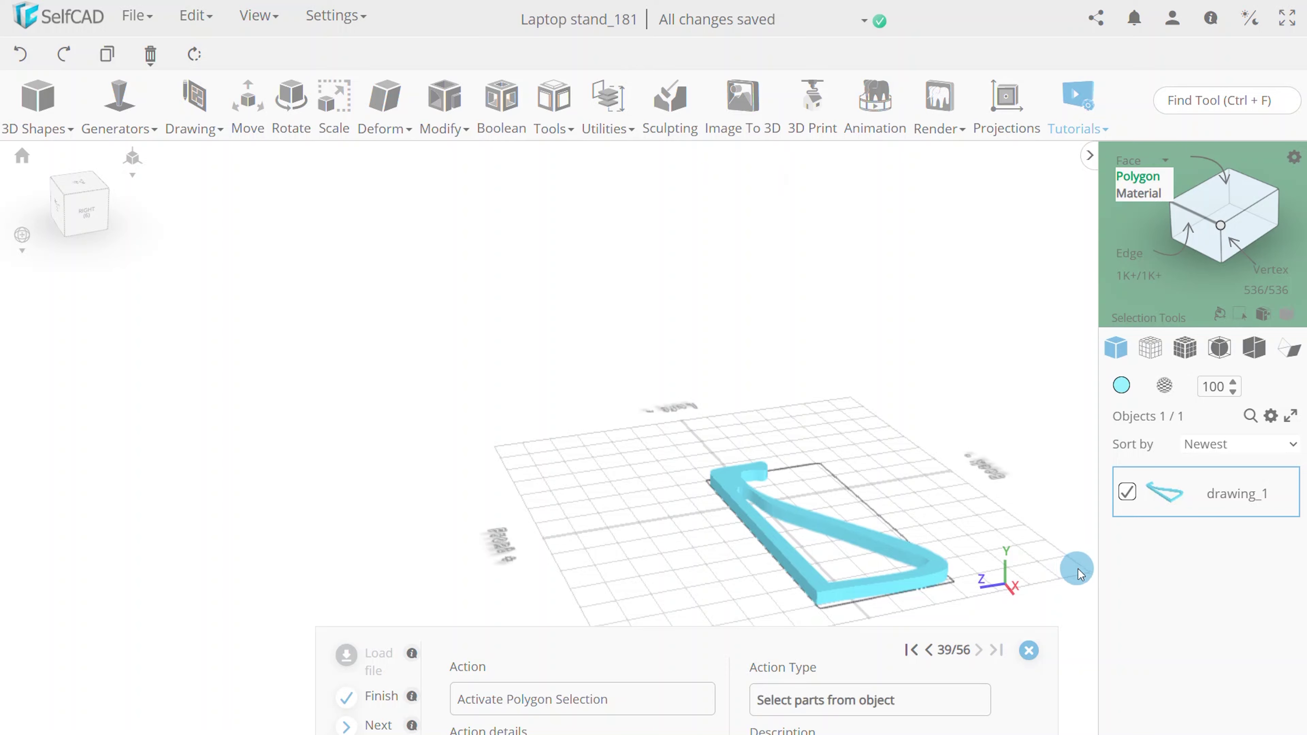
# Select the stand's top face in polygon selection mode and extrude it by 35
pyautogui.click(1131, 177)
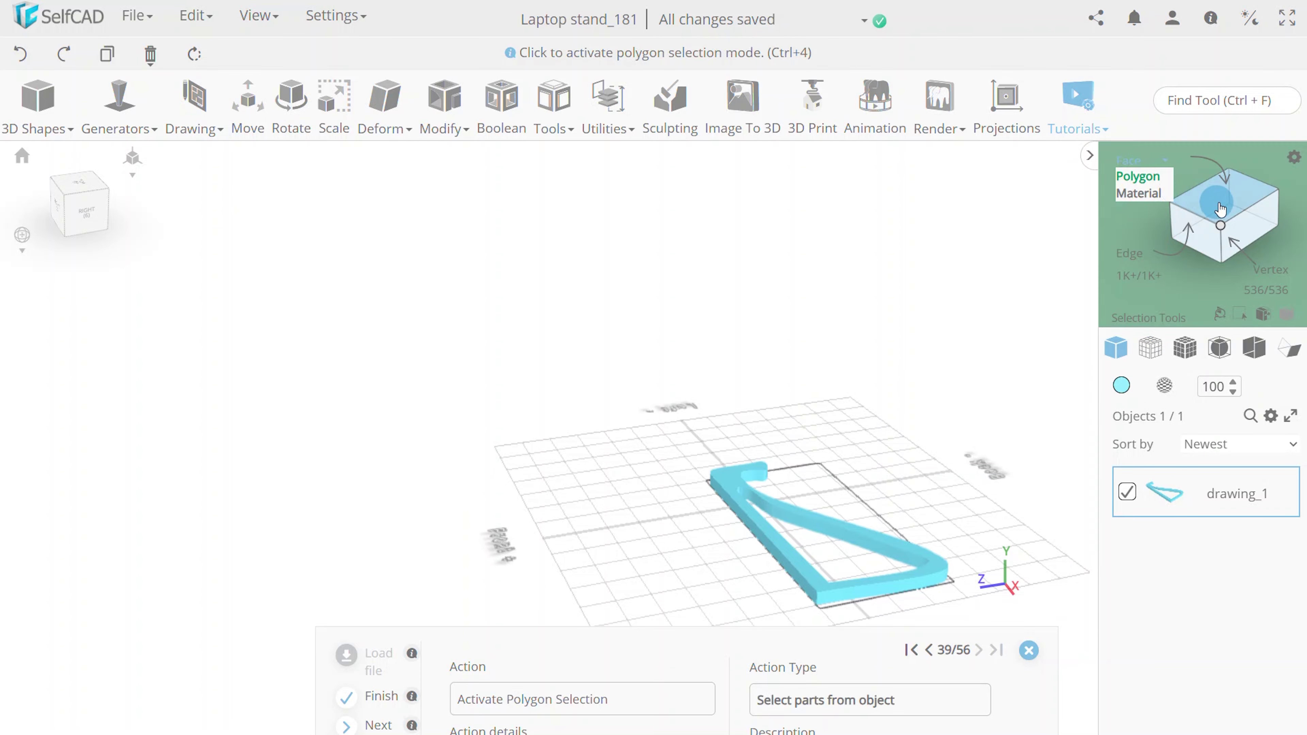
pyautogui.click(826, 518)
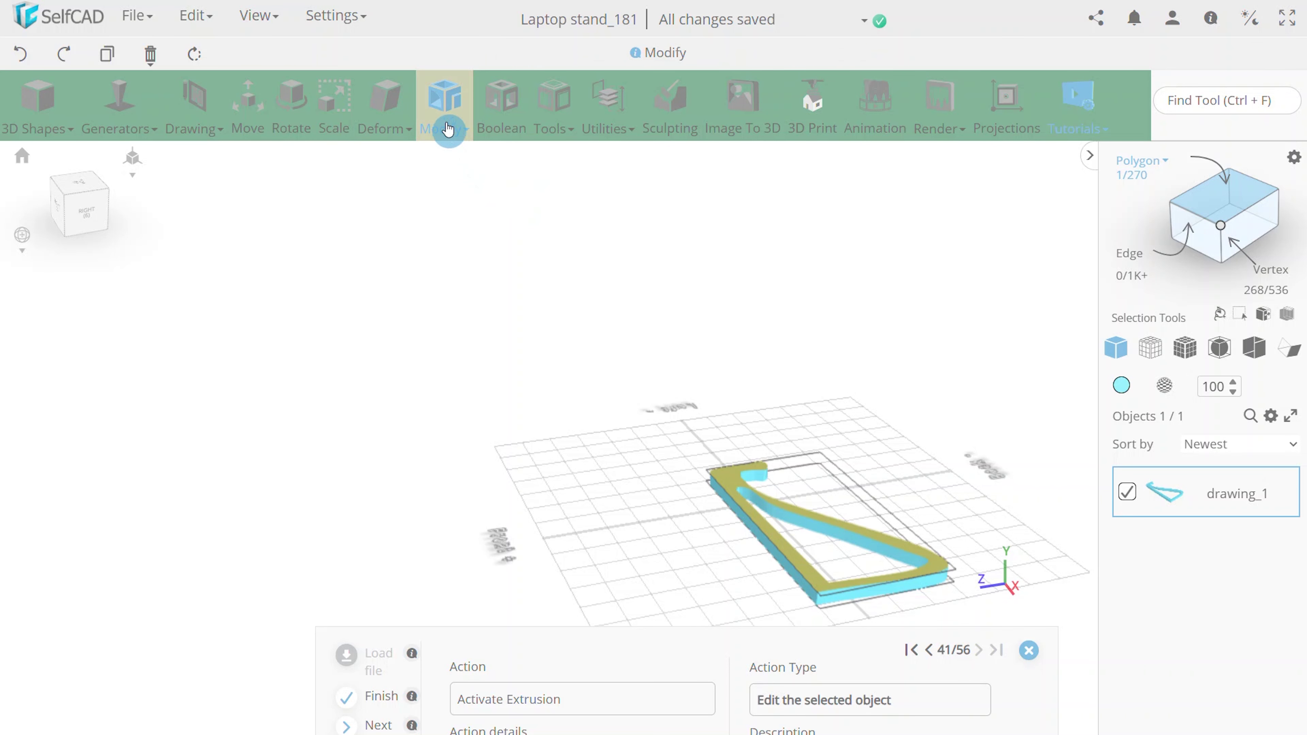
pyautogui.click(452, 145)
pyautogui.click(460, 161)
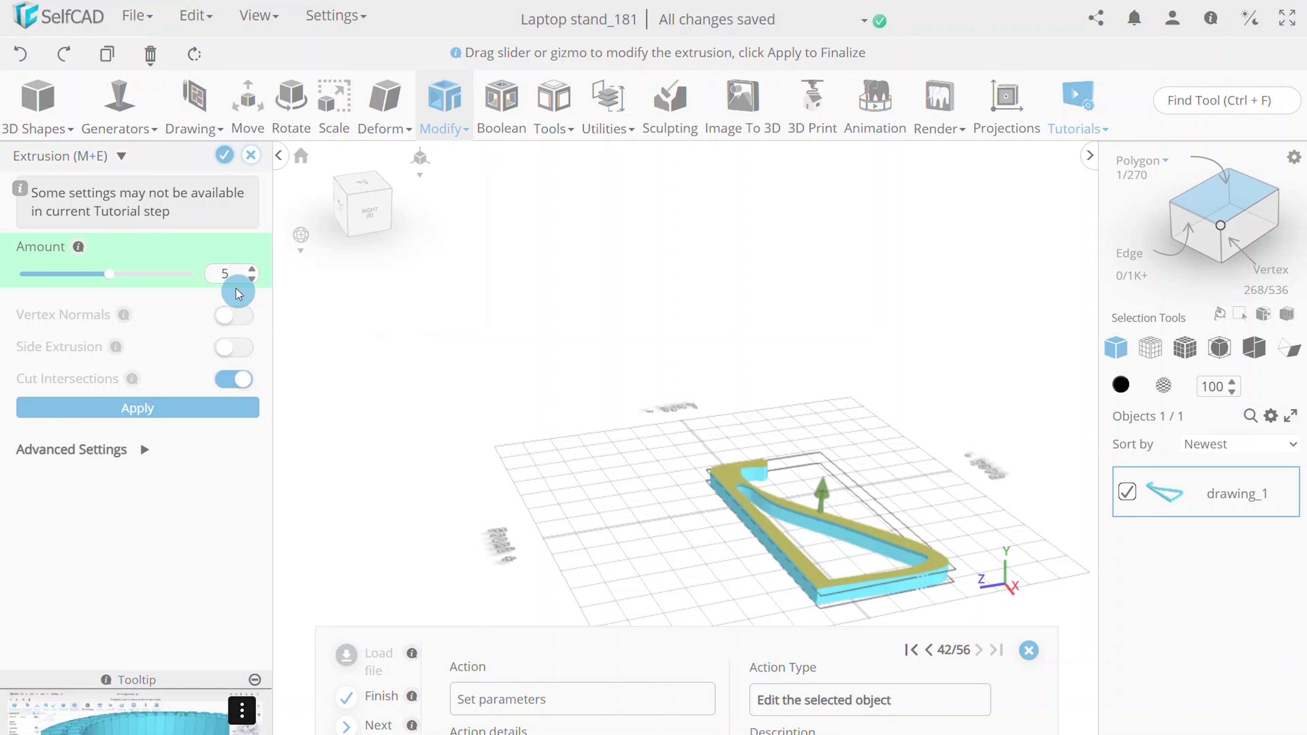
pyautogui.doubleClick(226, 274)
pyautogui.write('35')
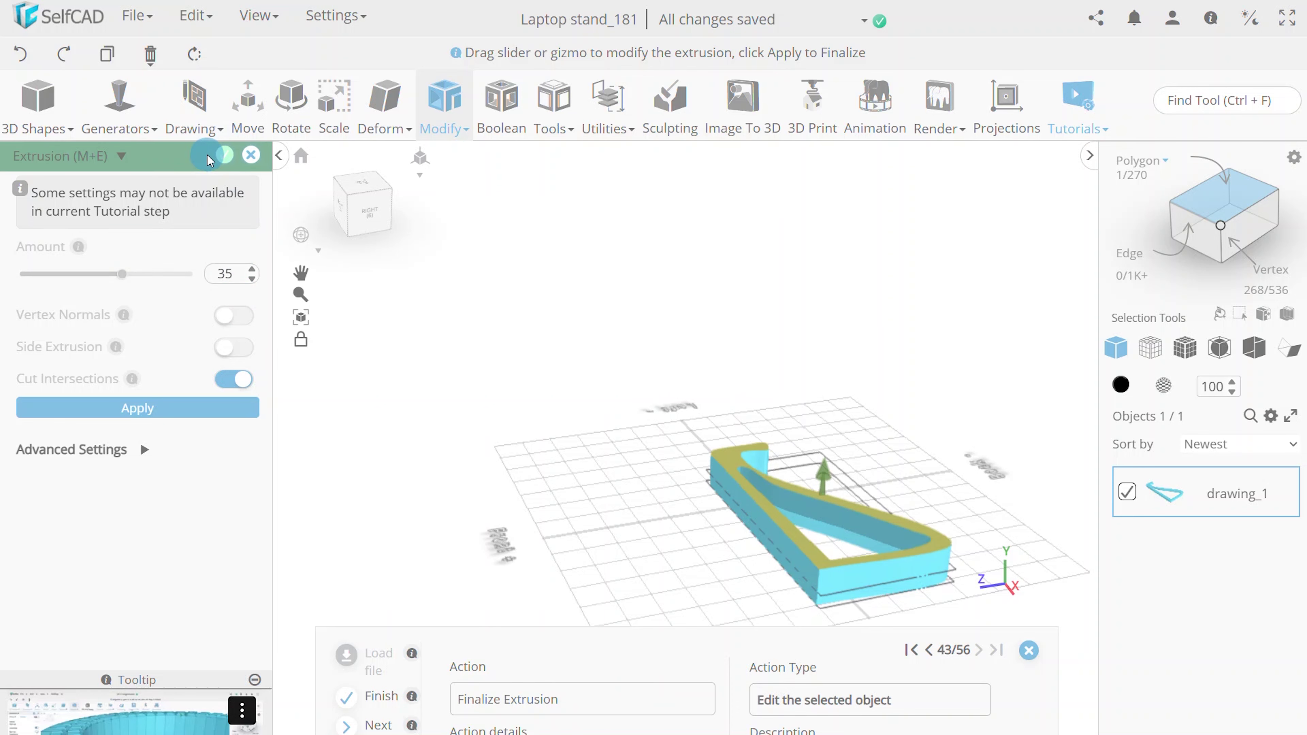
pyautogui.click(222, 161)
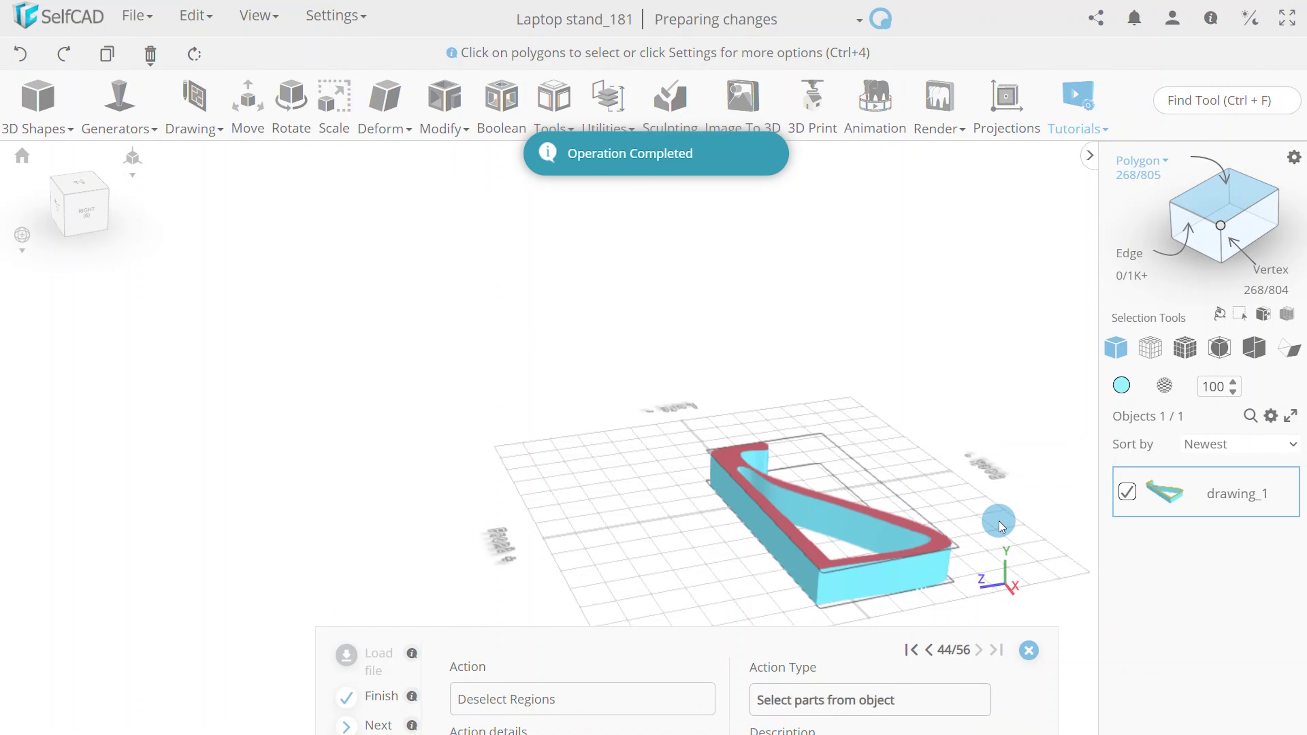
# Mirror a copy of the upright stand side across the Right plane with an offset of 172.55
pyautogui.moveTo(998, 521); pyautogui.dragTo(718, 494, button='right')
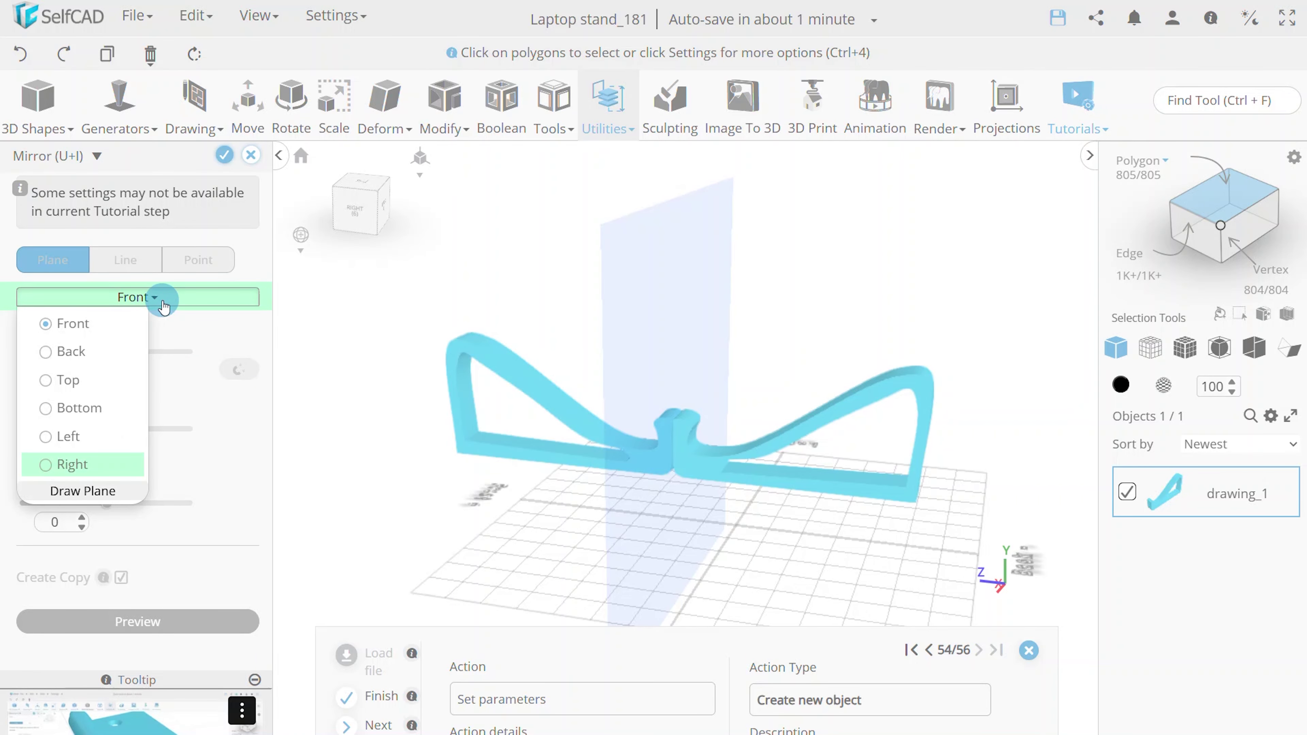
pyautogui.click(55, 466)
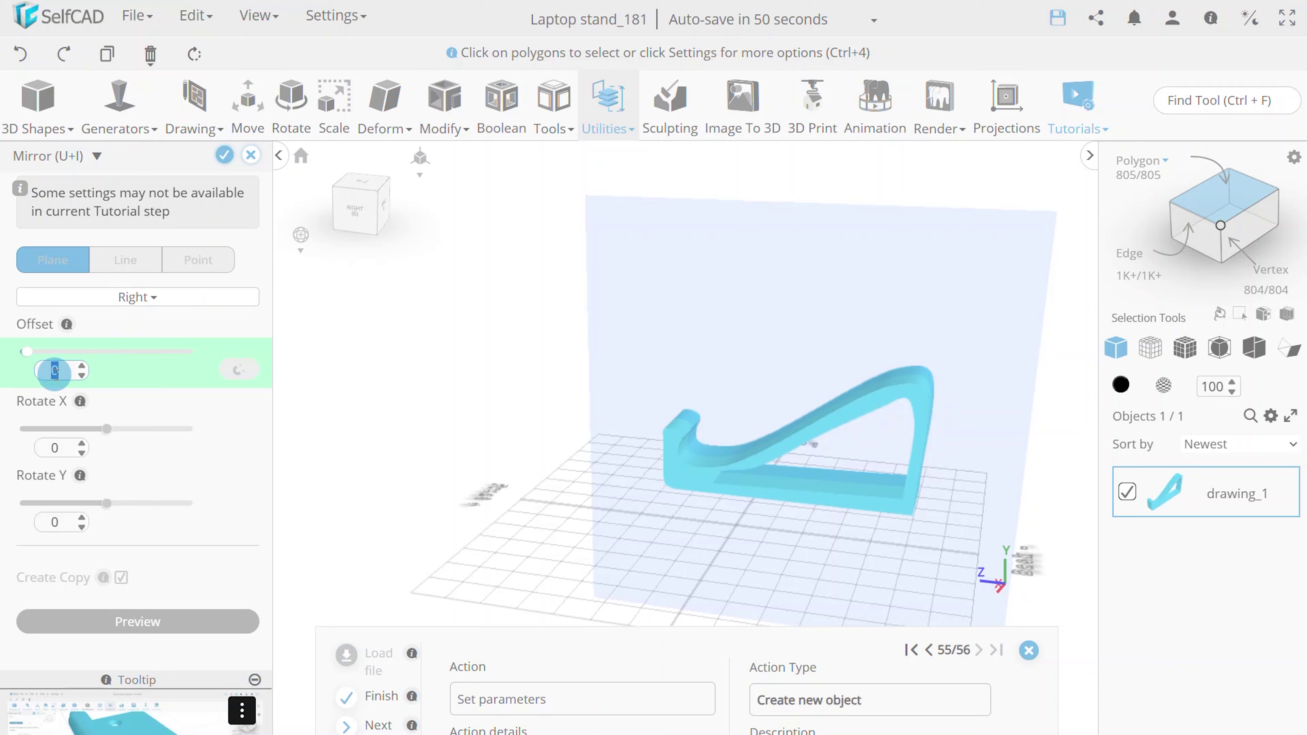
pyautogui.write('72.55')
pyautogui.click(411, 517)
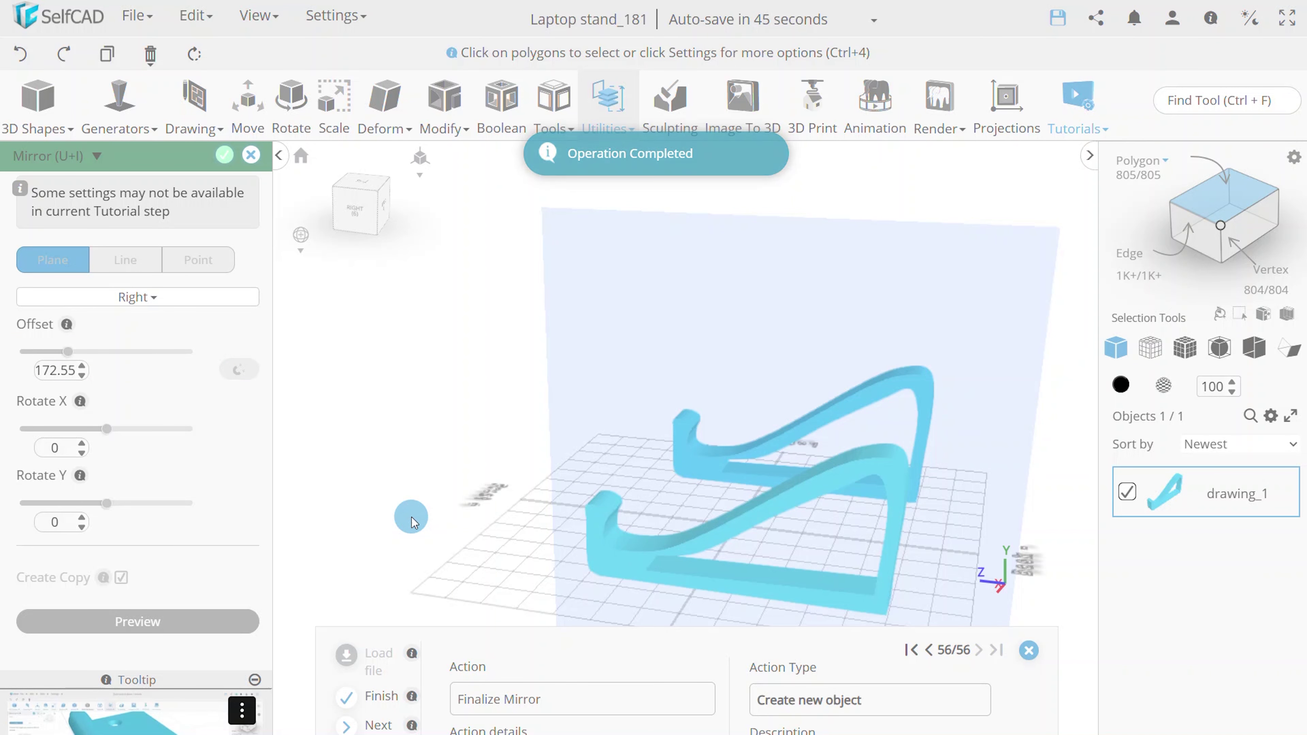
pyautogui.click(225, 156)
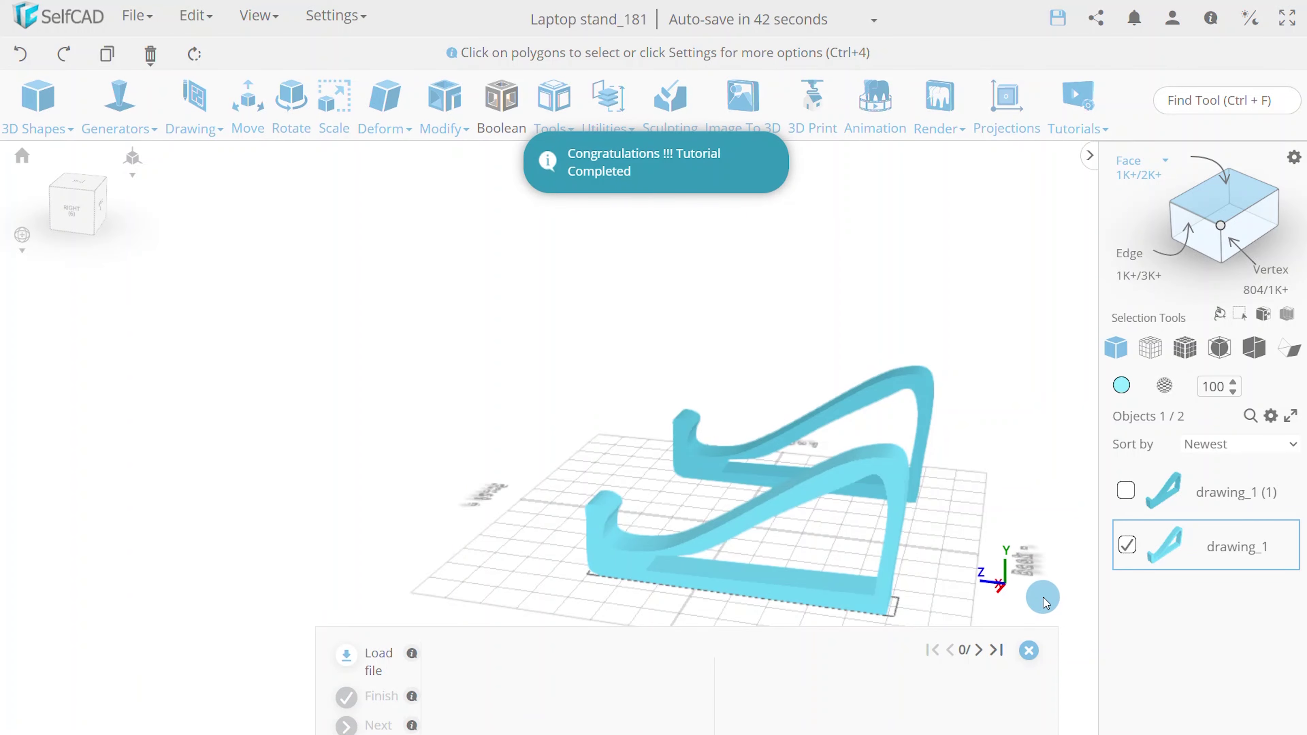
pyautogui.moveTo(1051, 603); pyautogui.dragTo(684, 580)
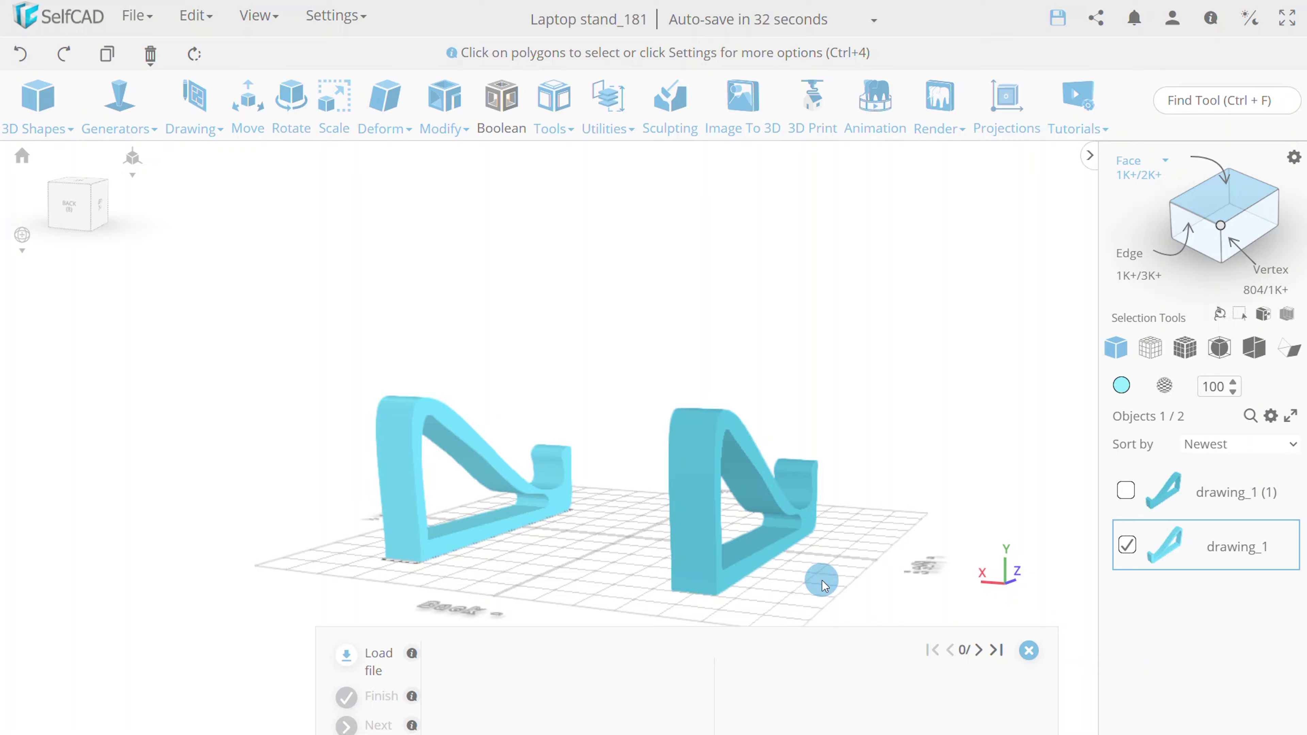
pyautogui.moveTo(888, 612); pyautogui.dragTo(1106, 602)
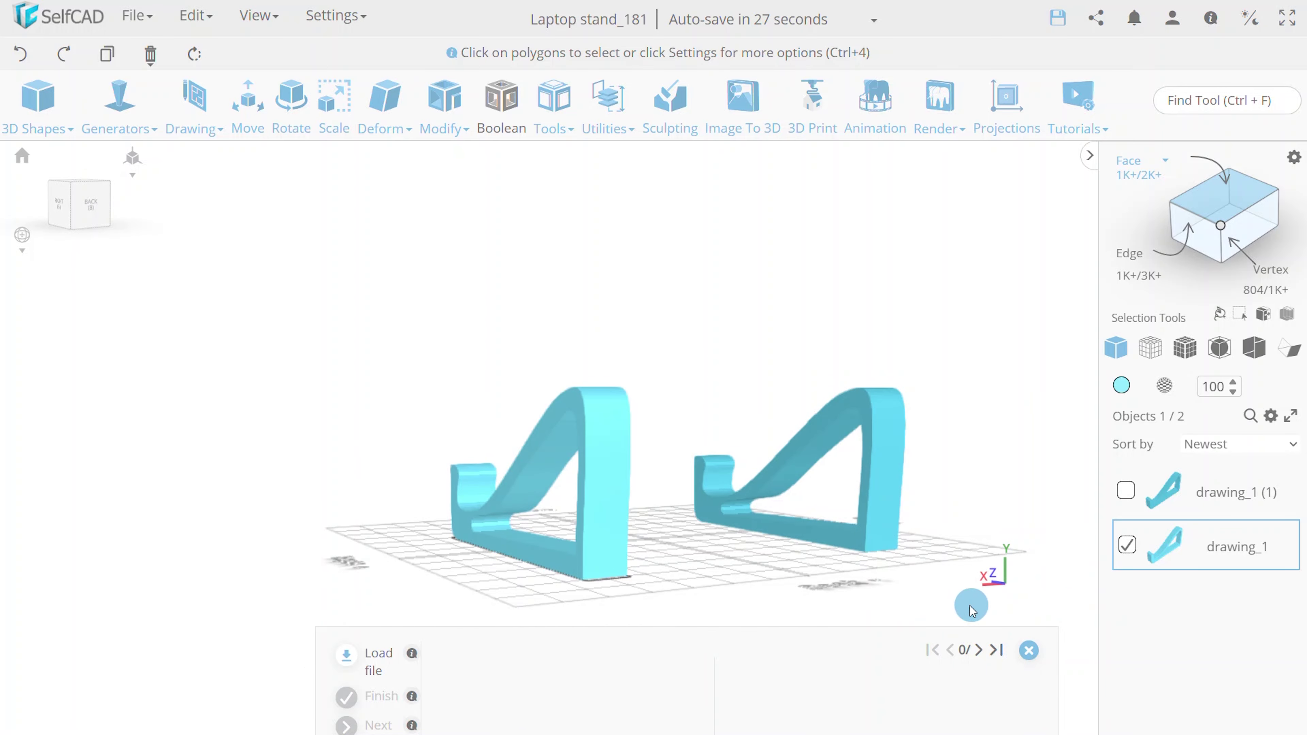
pyautogui.moveTo(939, 603); pyautogui.dragTo(699, 606)
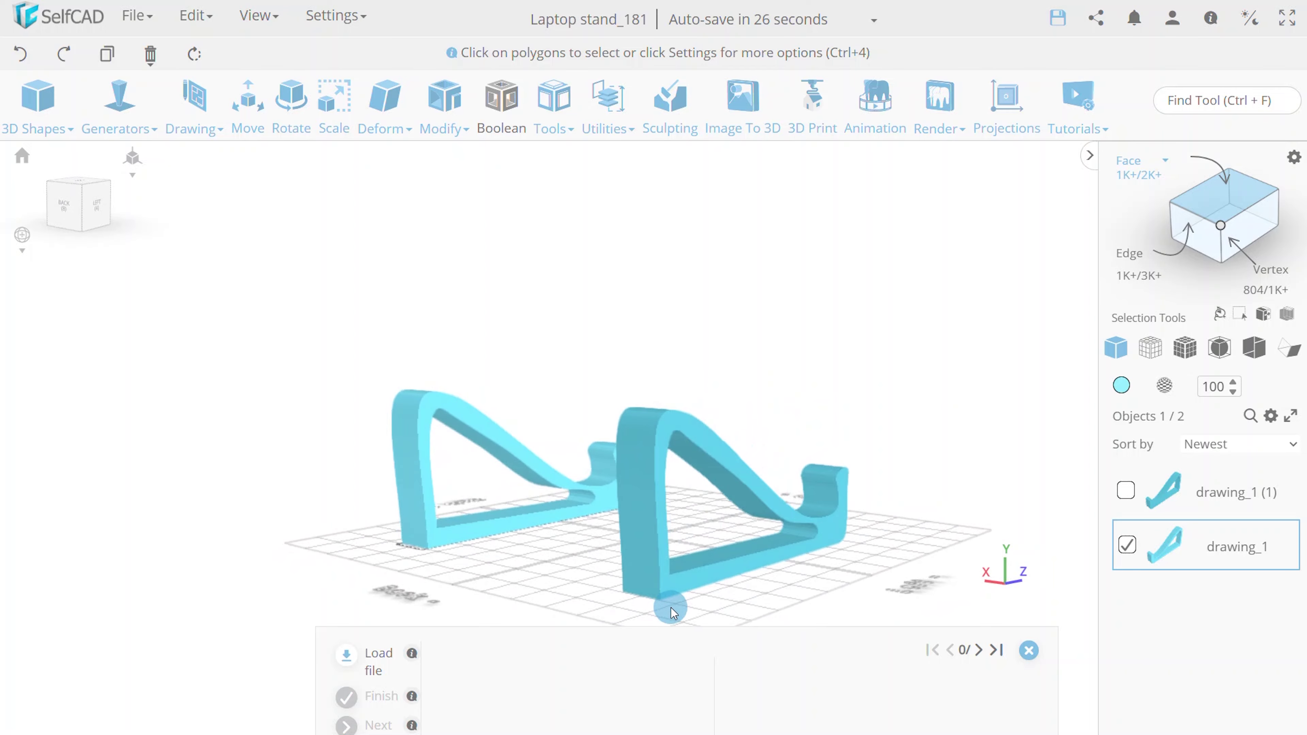